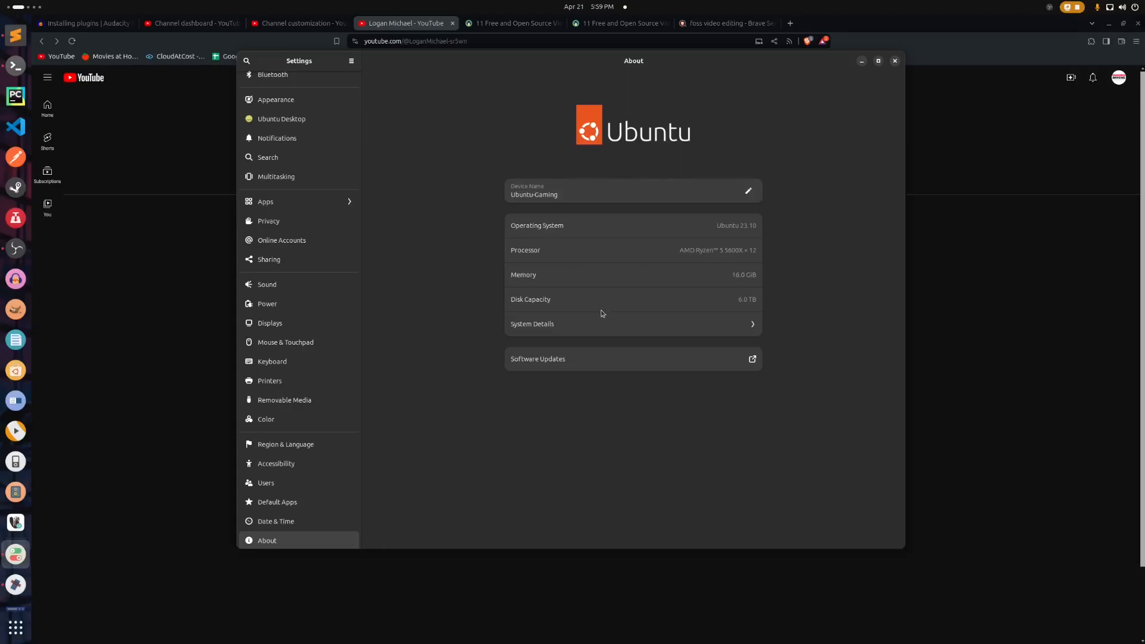
# Examine the computer's hardware and software information in the System Details, including processor and graphics
pyautogui.click(568, 328)
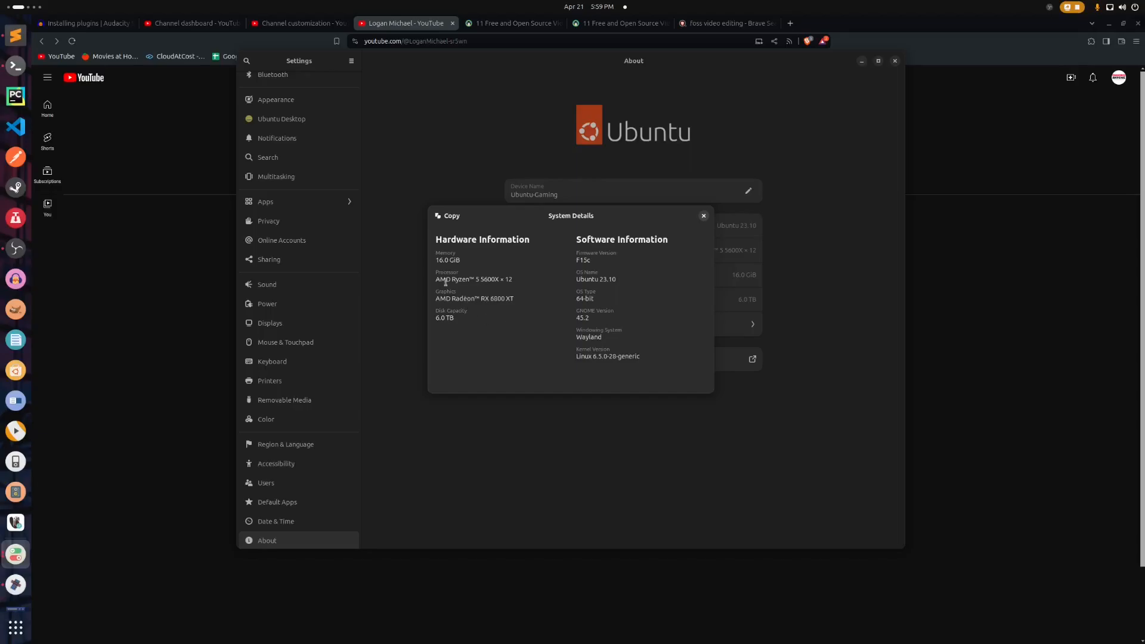
pyautogui.moveTo(436, 279); pyautogui.dragTo(567, 310)
pyautogui.click(496, 279)
pyautogui.click(704, 216)
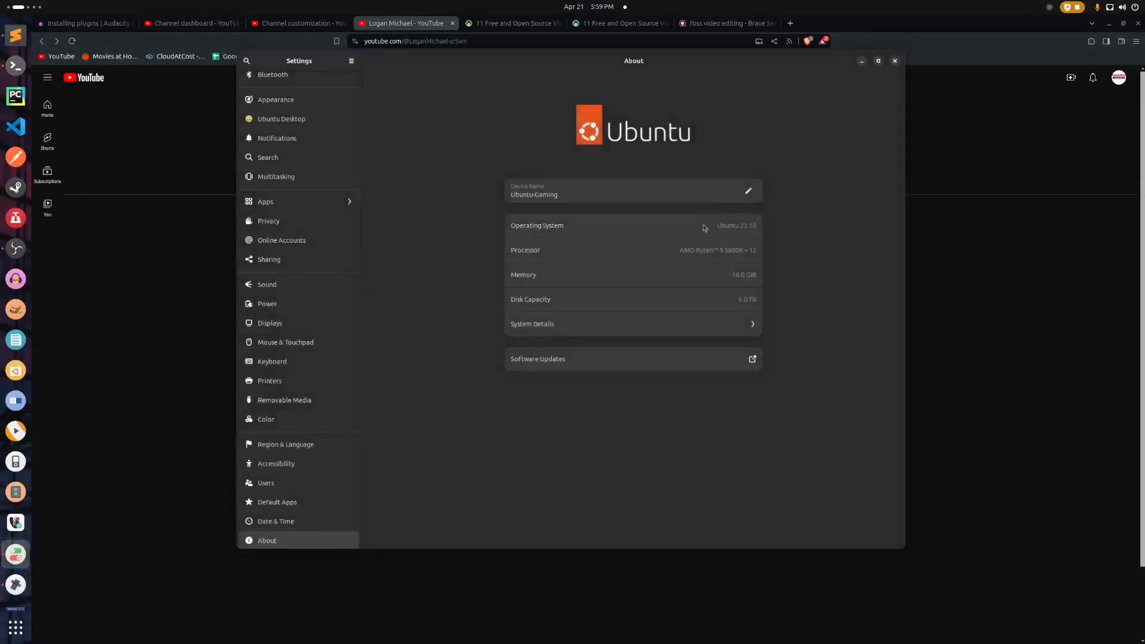
# Minimize the system Settings window to get back to the YouTube channel page in the browser
pyautogui.moveTo(598, 61); pyautogui.dragTo(609, 40)
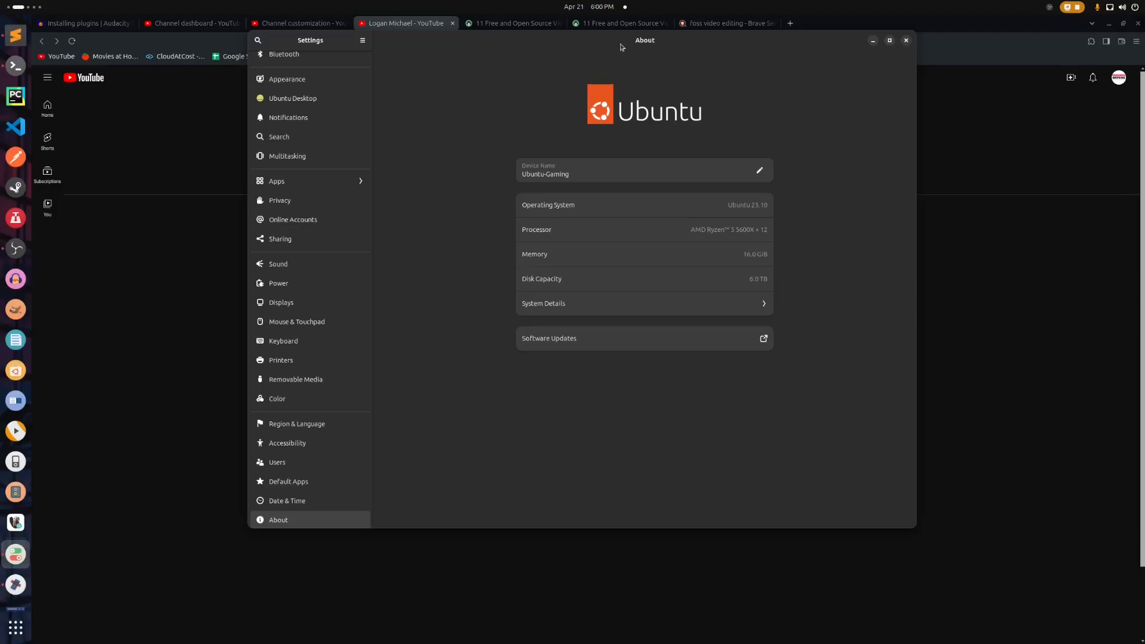
pyautogui.moveTo(729, 43); pyautogui.dragTo(731, 81)
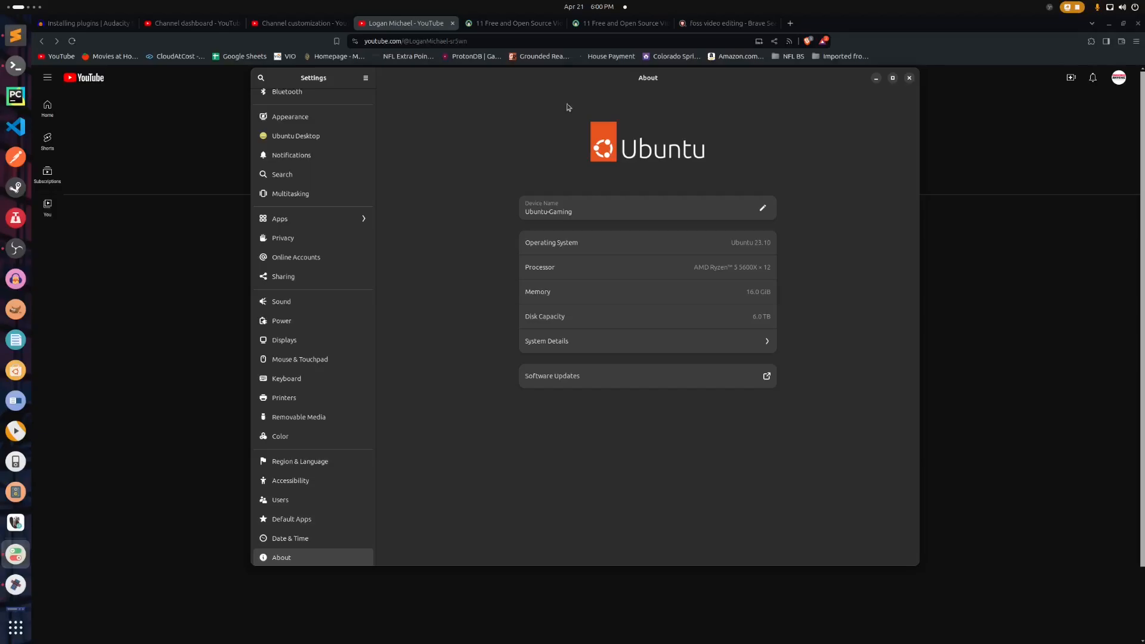
pyautogui.click(877, 78)
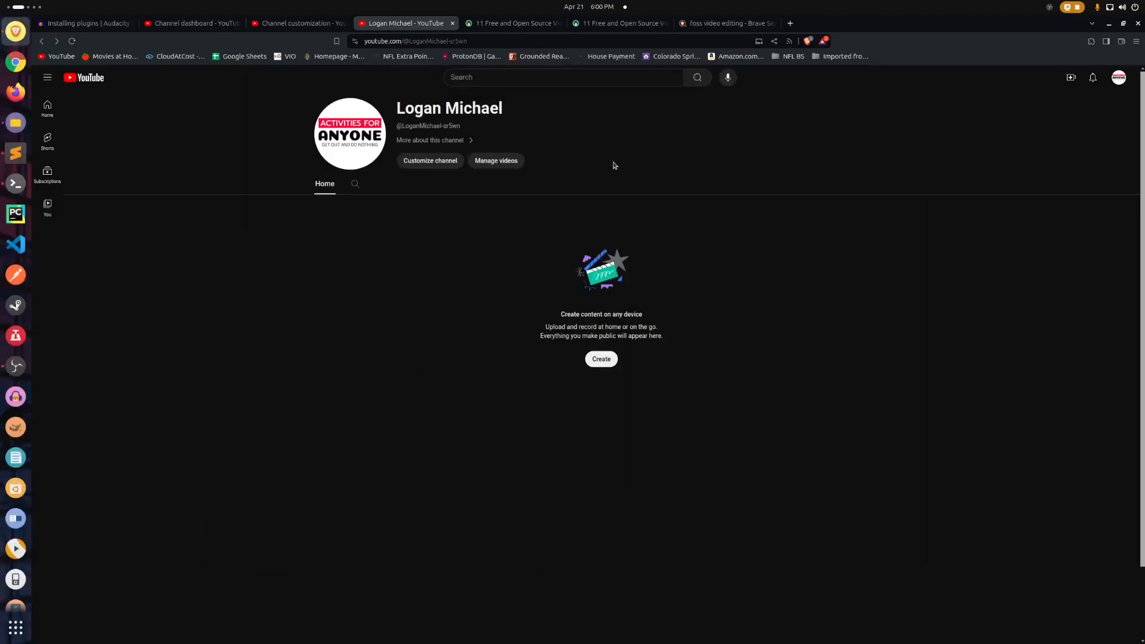
pyautogui.click(1121, 81)
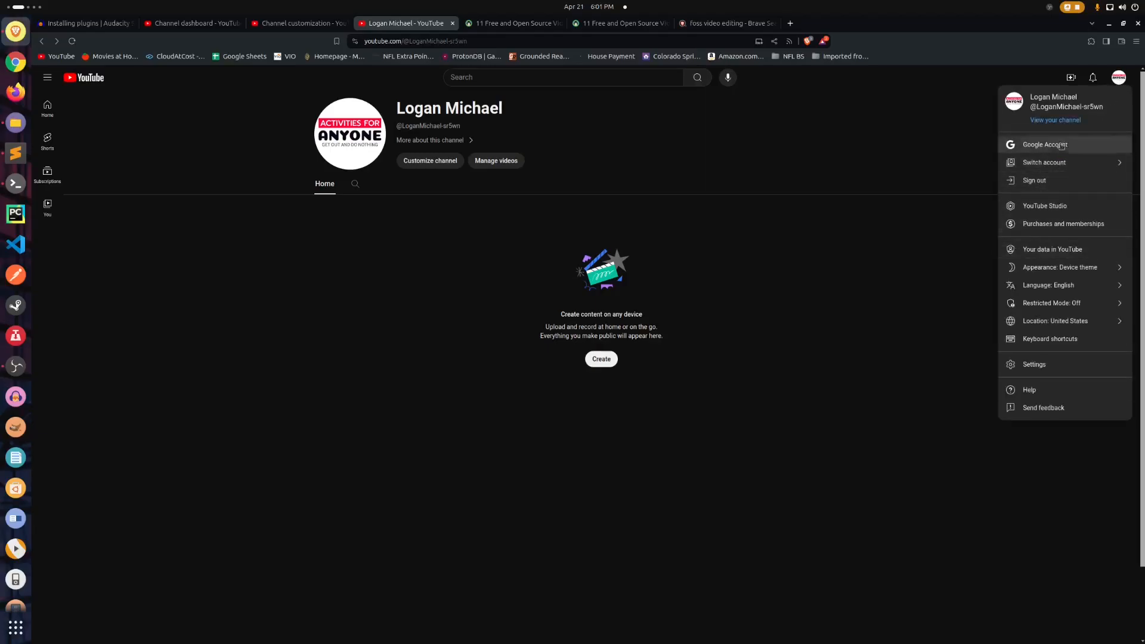
pyautogui.click(1053, 186)
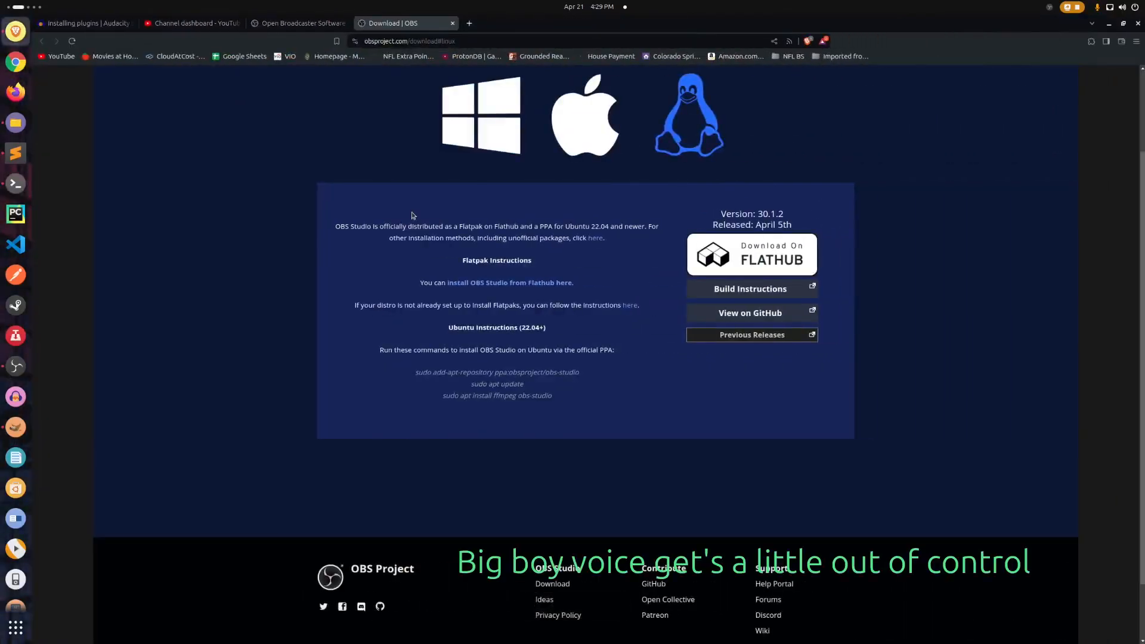
# Go from the YouTube Studio dashboard to the channel's Branding customization and look at the file chooser for changing the profile picture
pyautogui.click(191, 23)
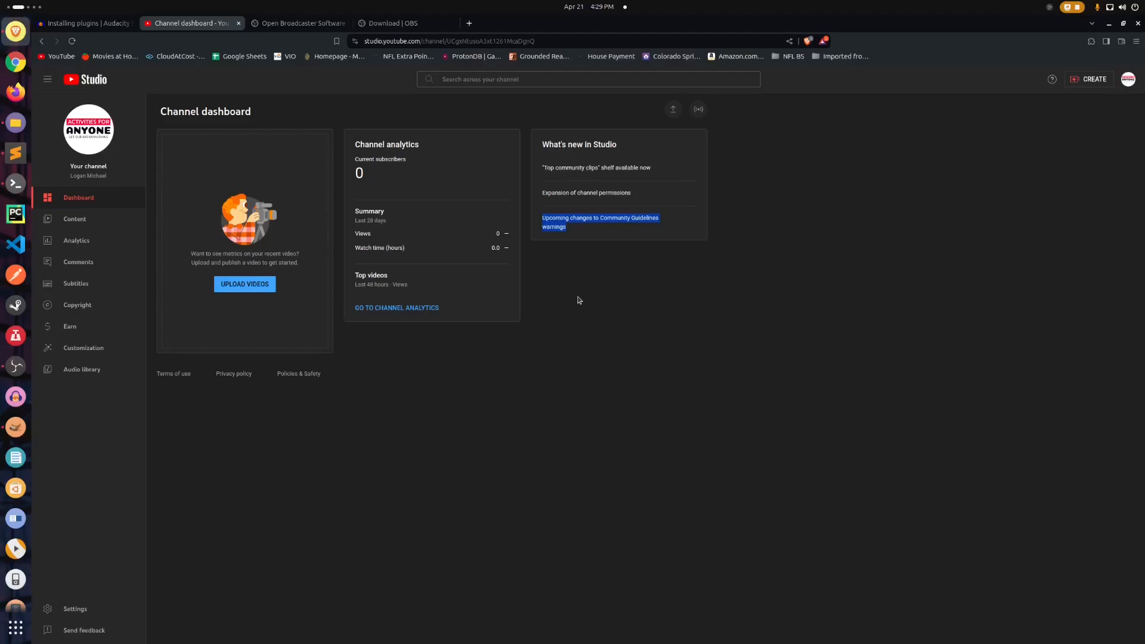
pyautogui.click(91, 133)
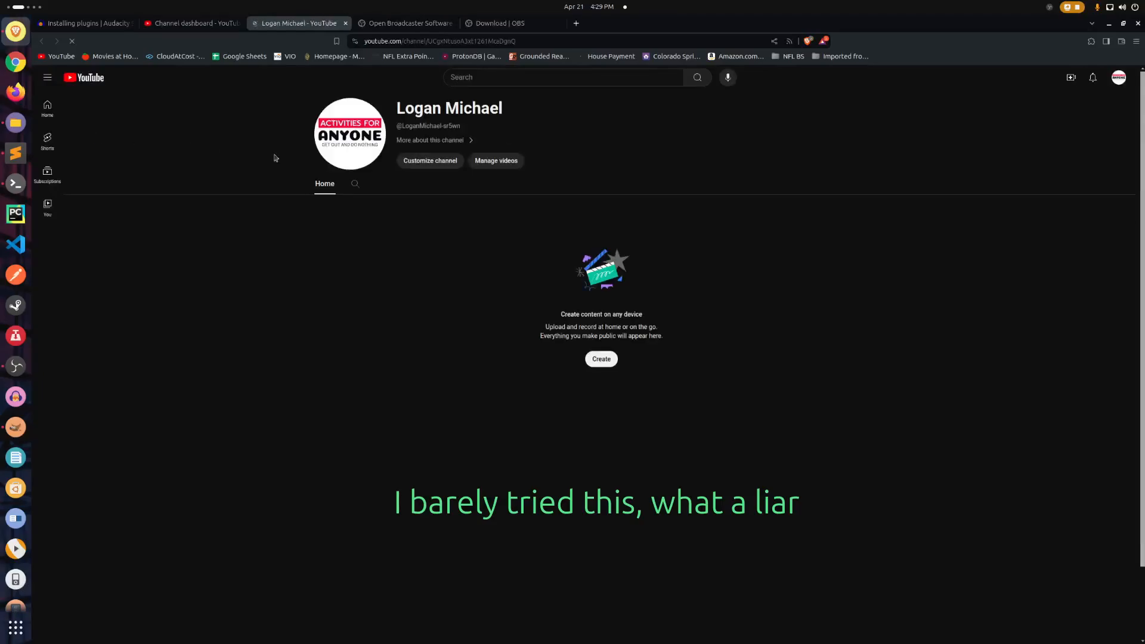
pyautogui.click(435, 170)
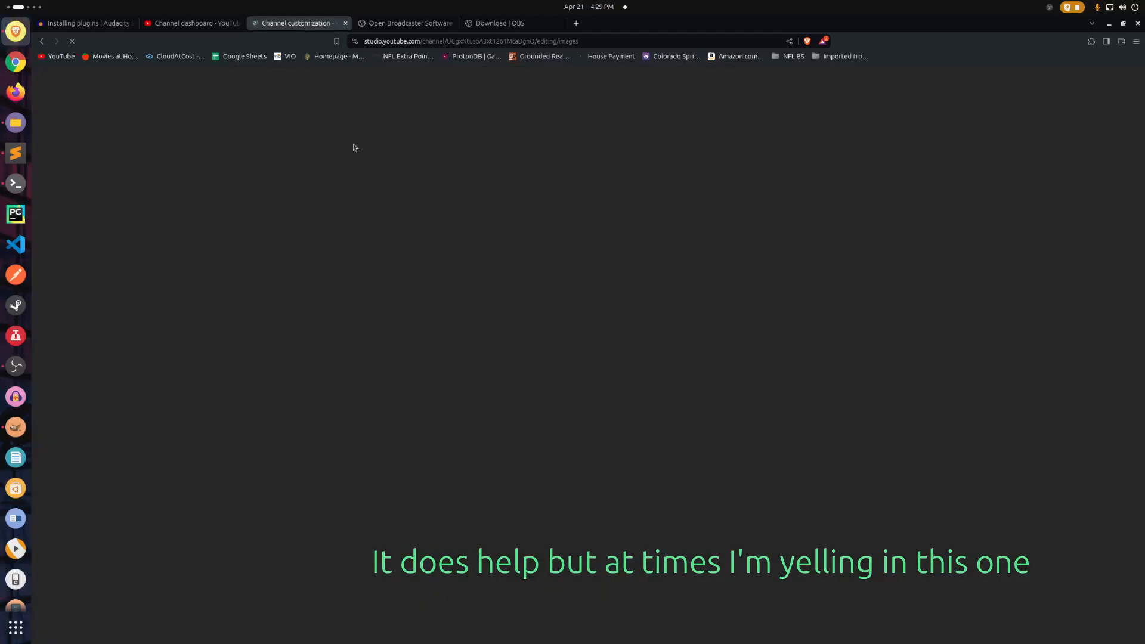
pyautogui.click(314, 229)
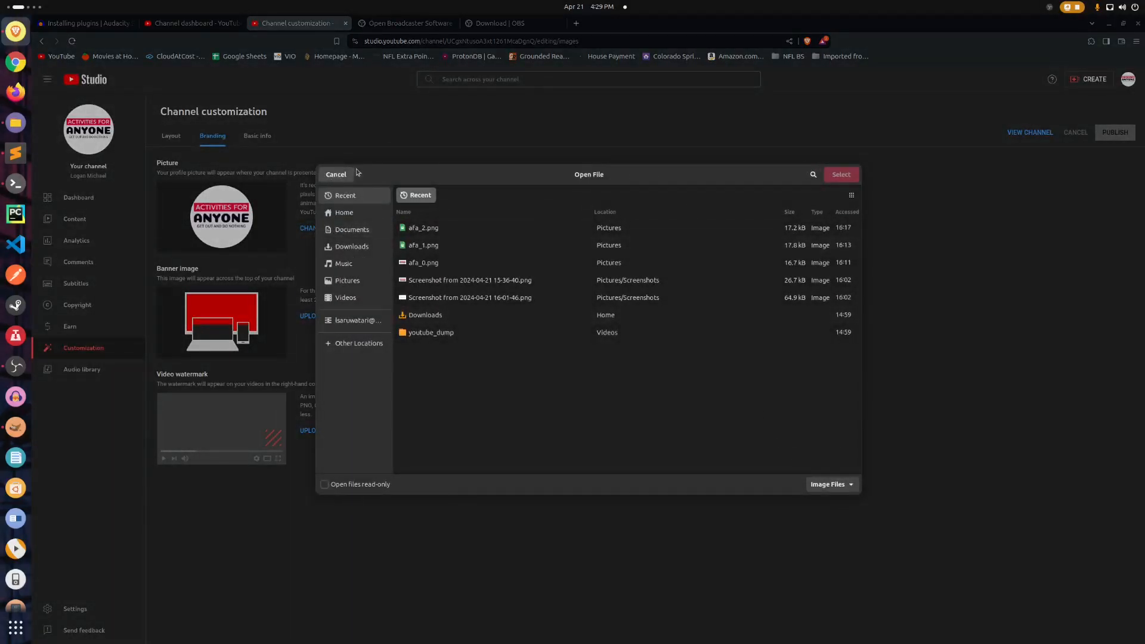
pyautogui.click(338, 177)
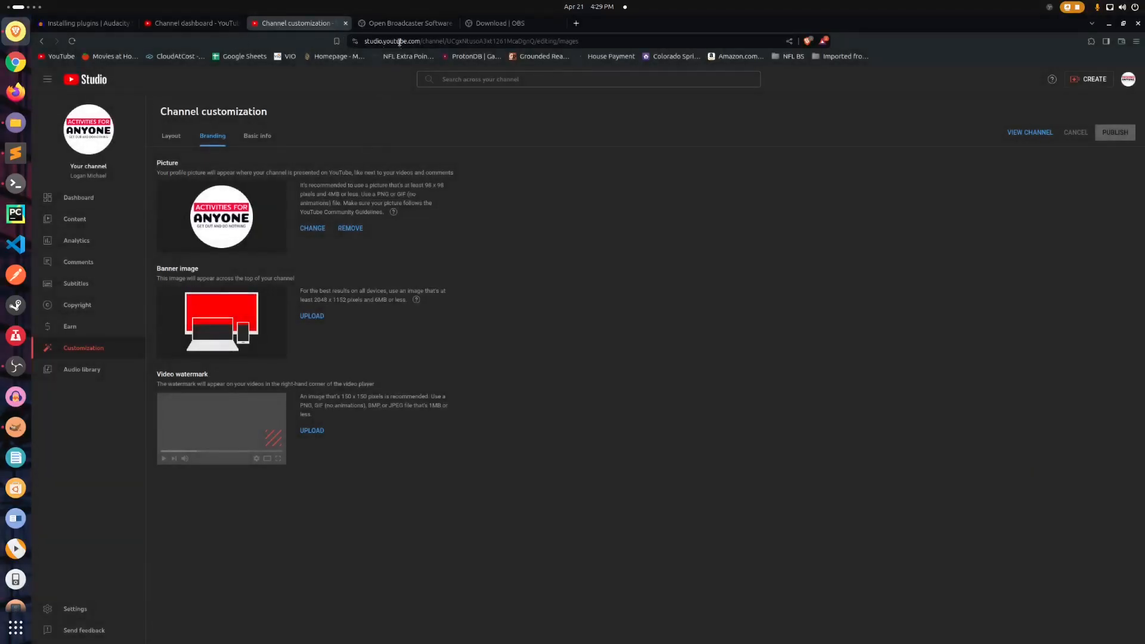
# Search the web for "ai logo generator" in a new tab and start a new logo in the LogoAI logo maker
pyautogui.click(109, 27)
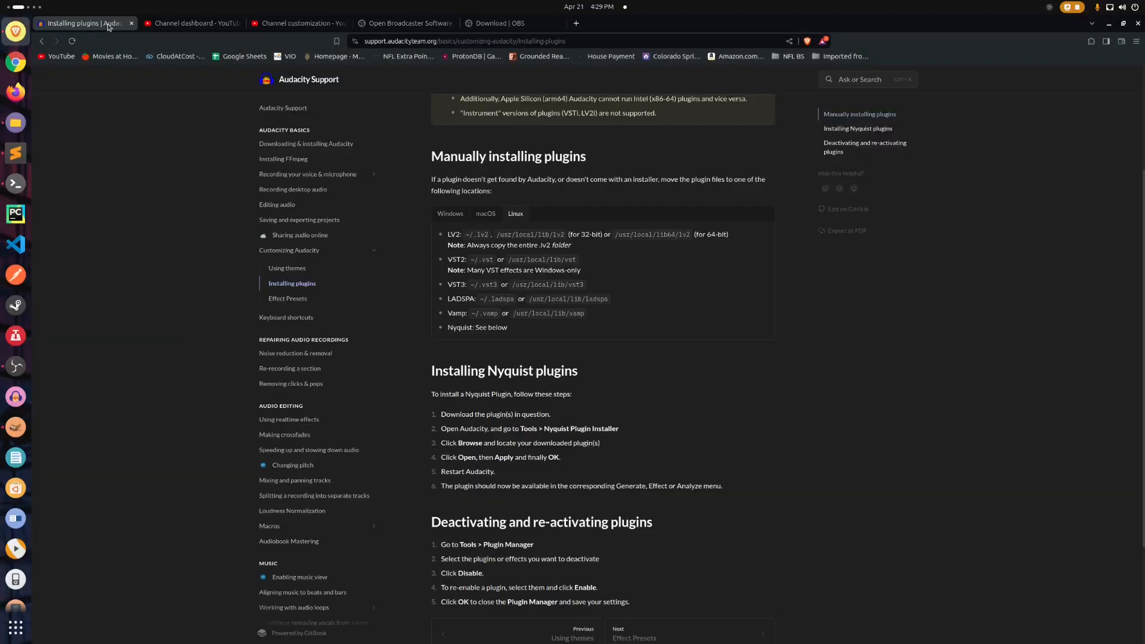
pyautogui.click(577, 23)
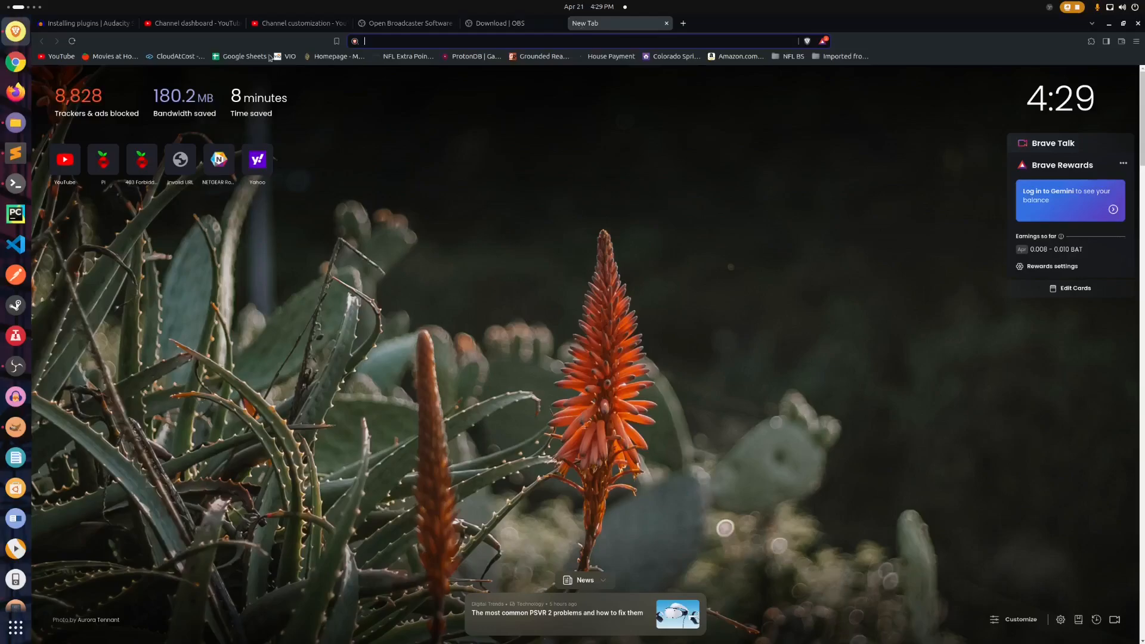
pyautogui.click(293, 24)
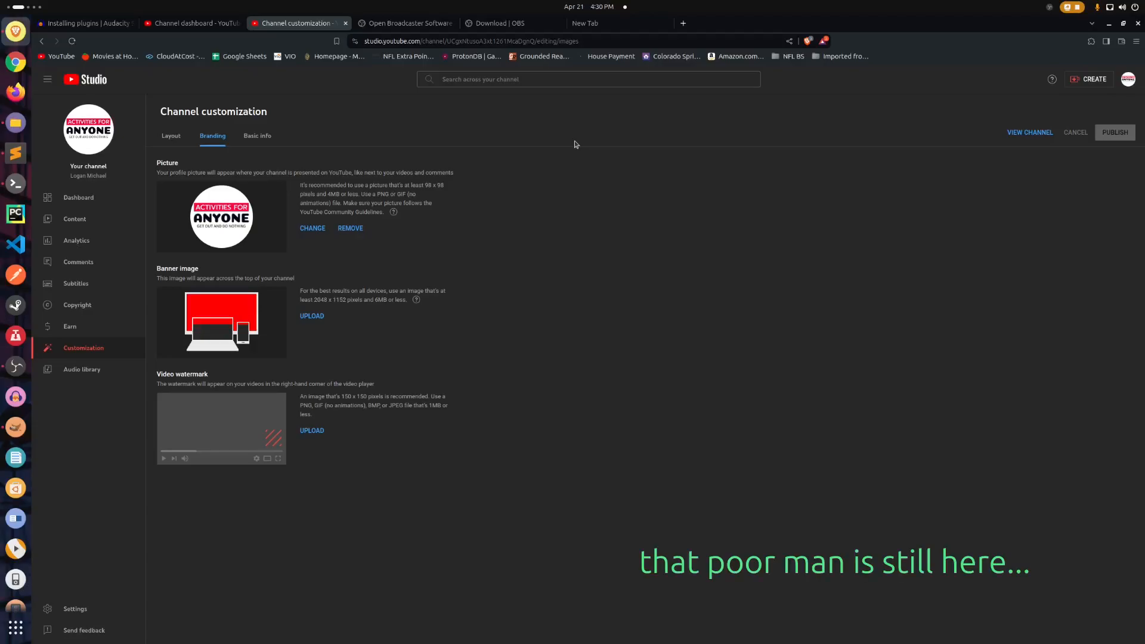
pyautogui.click(603, 22)
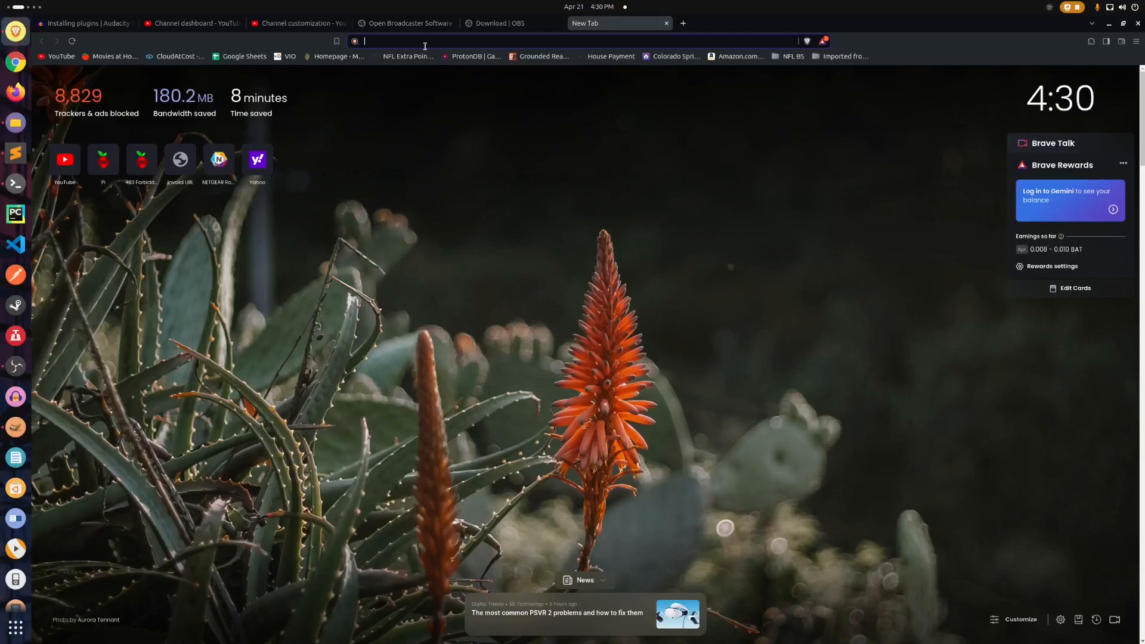
pyautogui.write('ai logo generator')
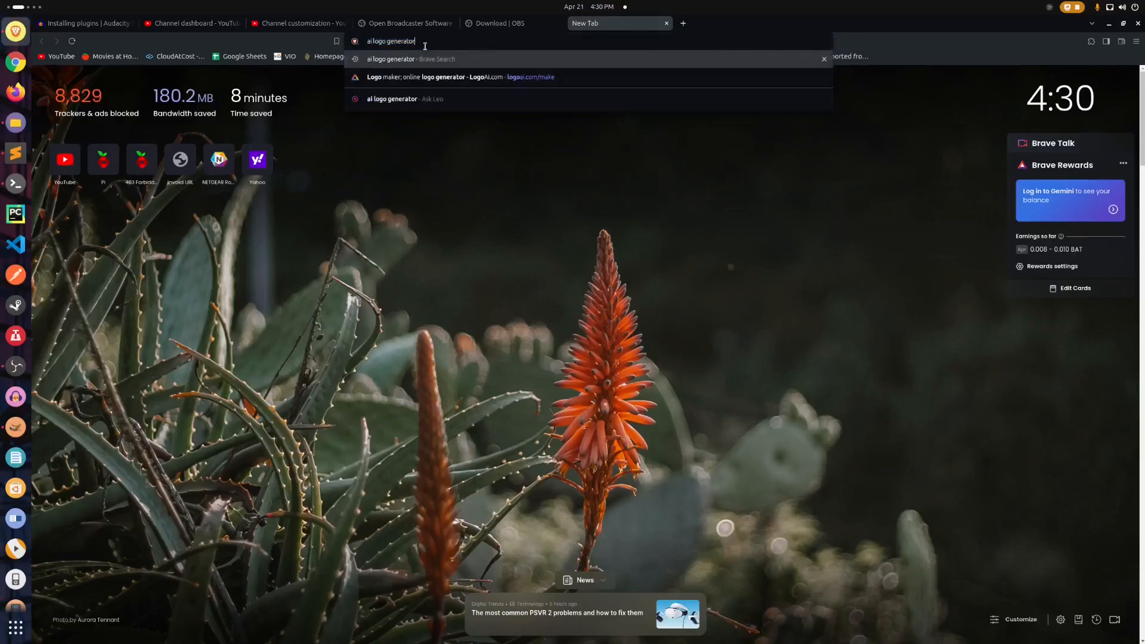
pyautogui.press('Return')
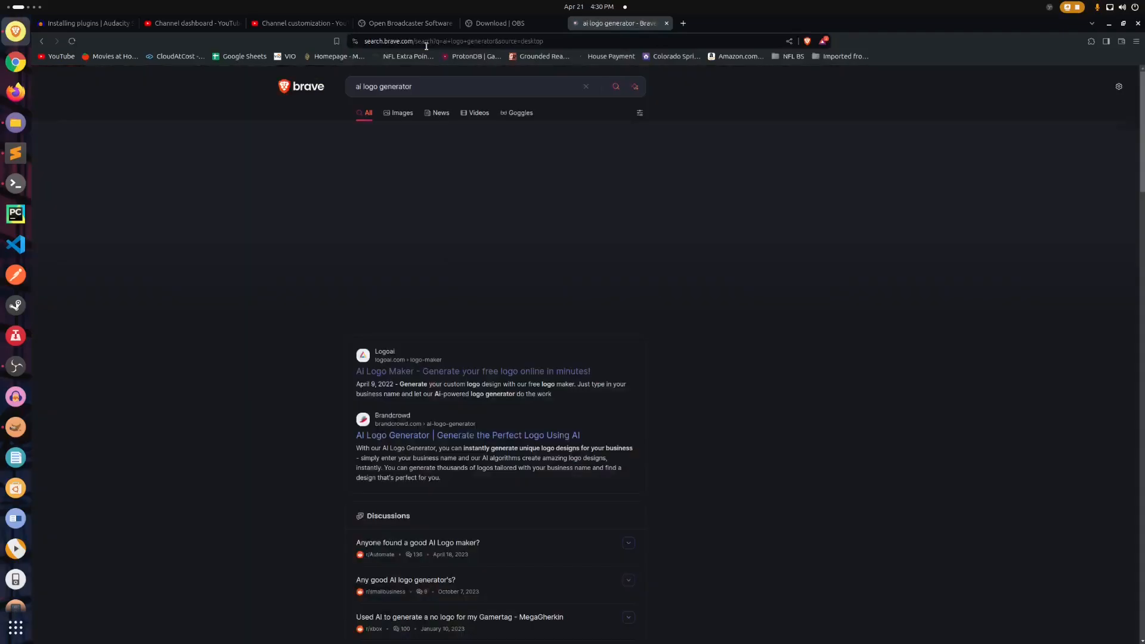
pyautogui.click(512, 370)
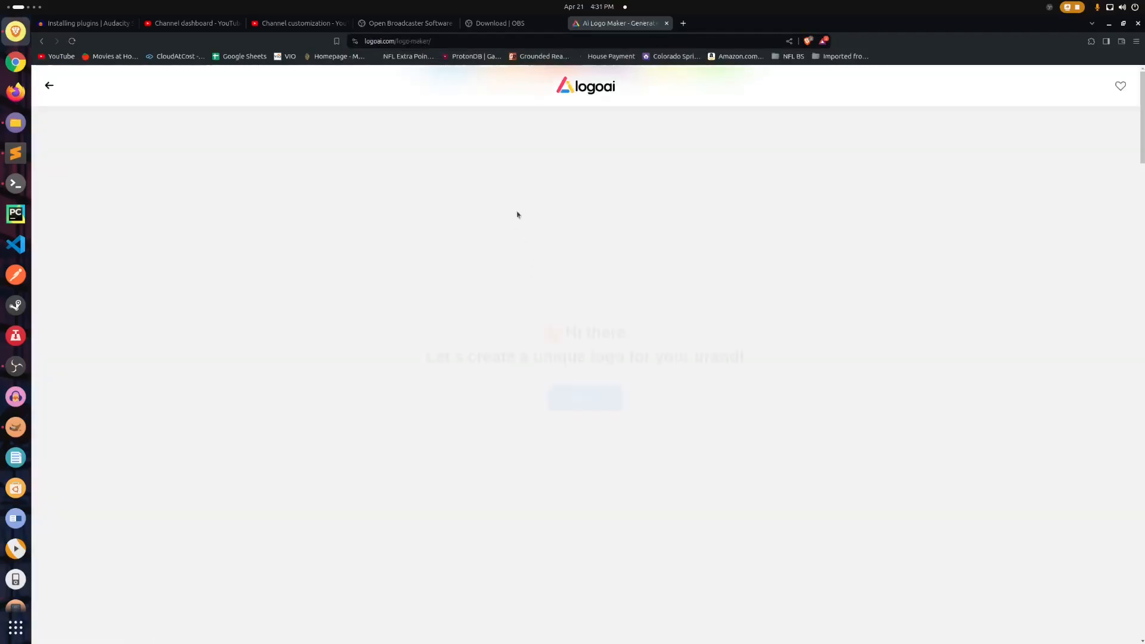
pyautogui.click(587, 406)
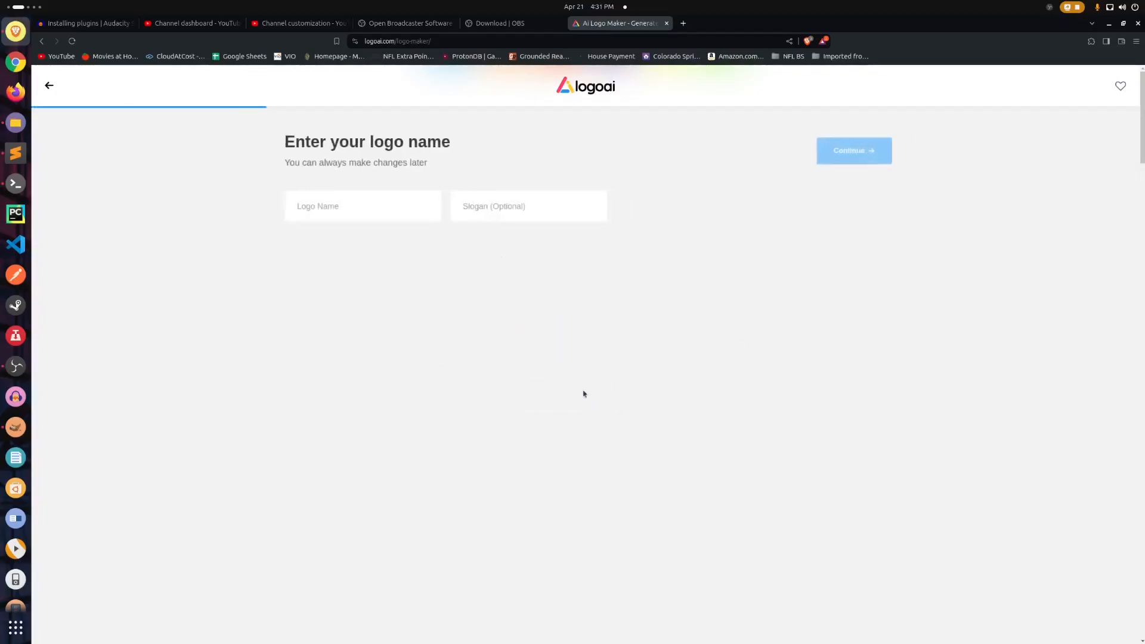
# Enter "activities for anyone" as the logo name
pyautogui.click(352, 213)
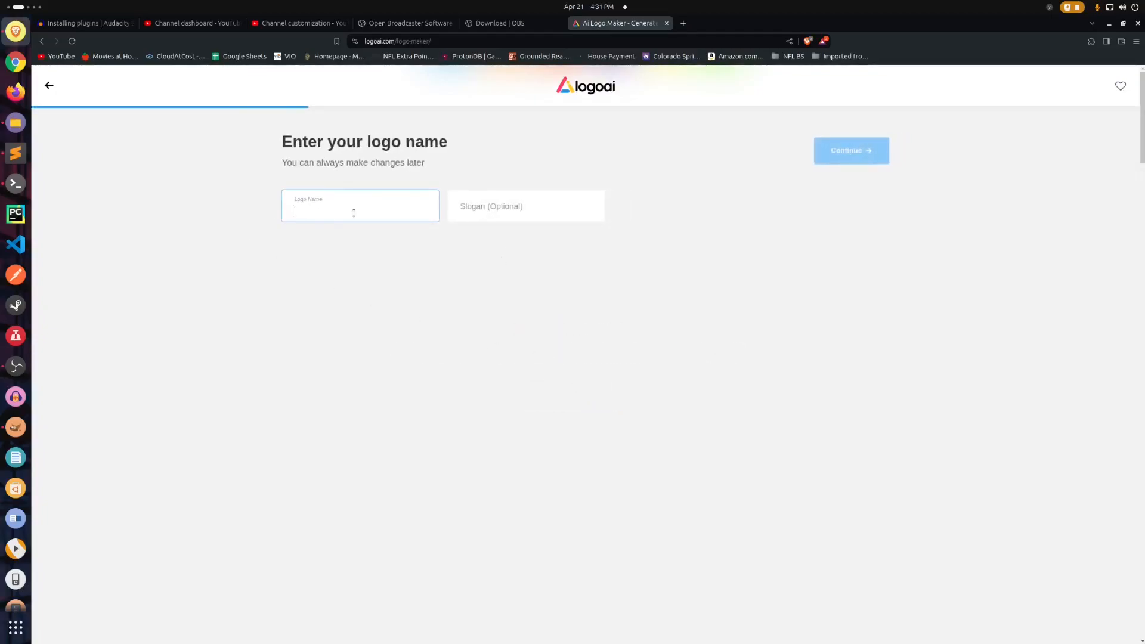
pyautogui.write('aay')
pyautogui.press('BackSpace')
pyautogui.press('BackSpace')
pyautogui.write('ac')
pyautogui.press('BackSpace')
pyautogui.press('BackSpace')
pyautogui.write('ctivitie')
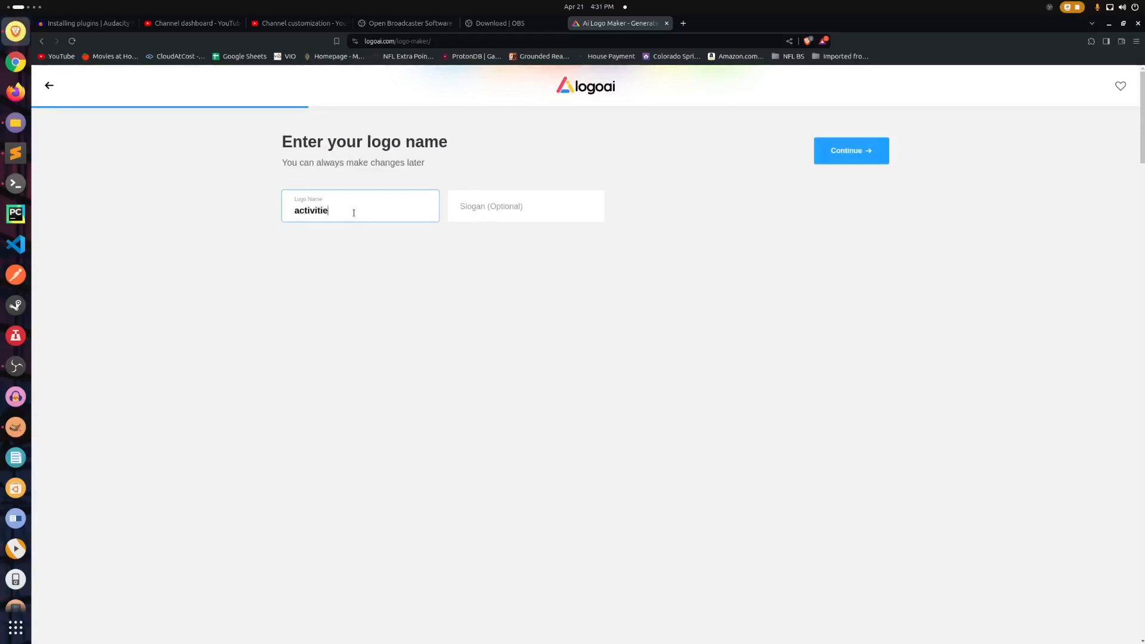
pyautogui.write('s for anyone')
pyautogui.press('Tab')
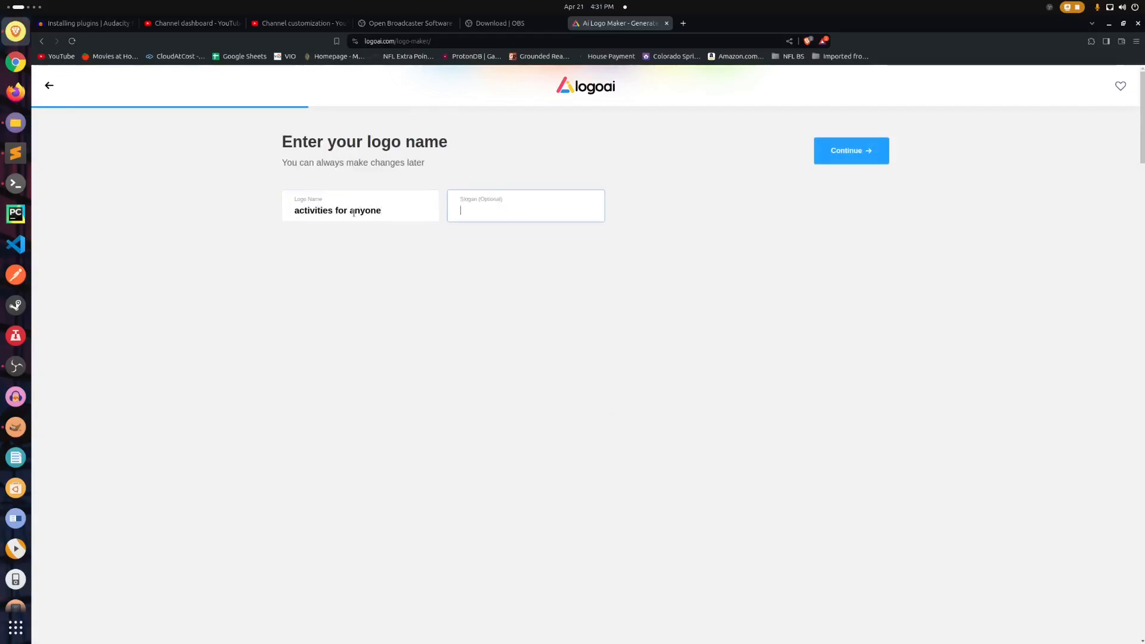
# Enter "get out and do nothing" as the slogan and continue to the industry selection
pyautogui.write('get out and do nothing')
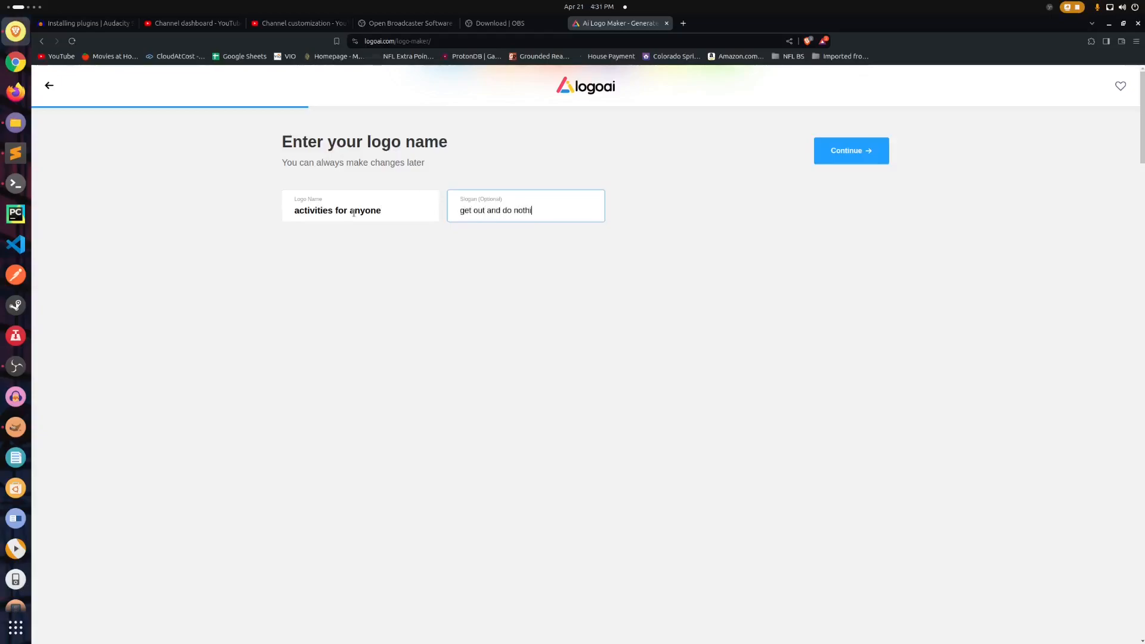
pyautogui.click(324, 212)
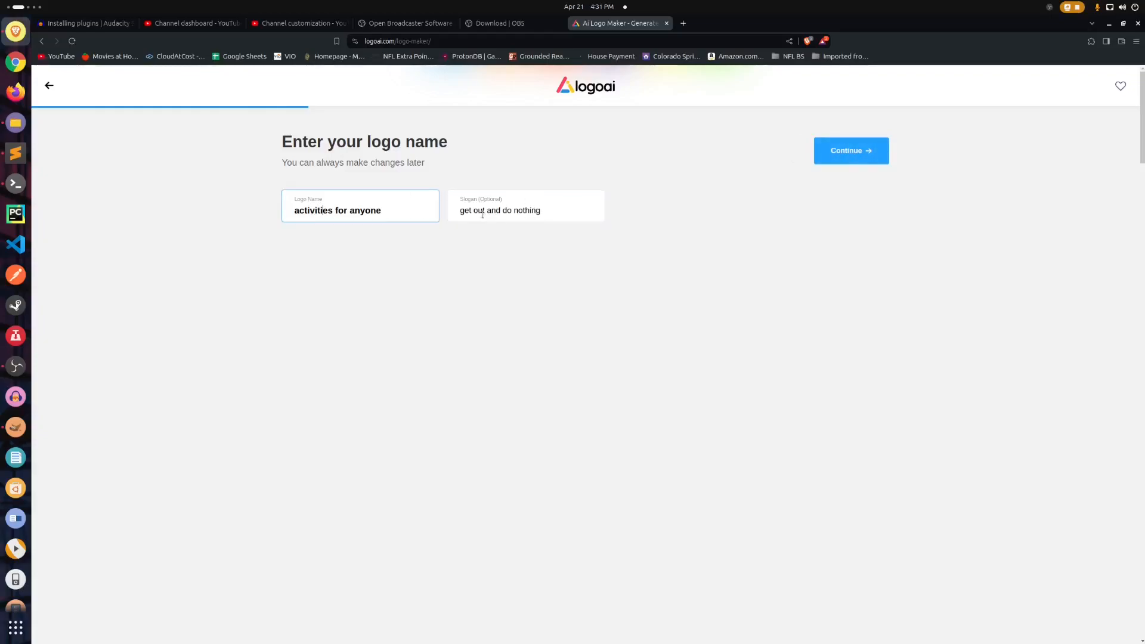
pyautogui.moveTo(459, 211); pyautogui.dragTo(573, 215)
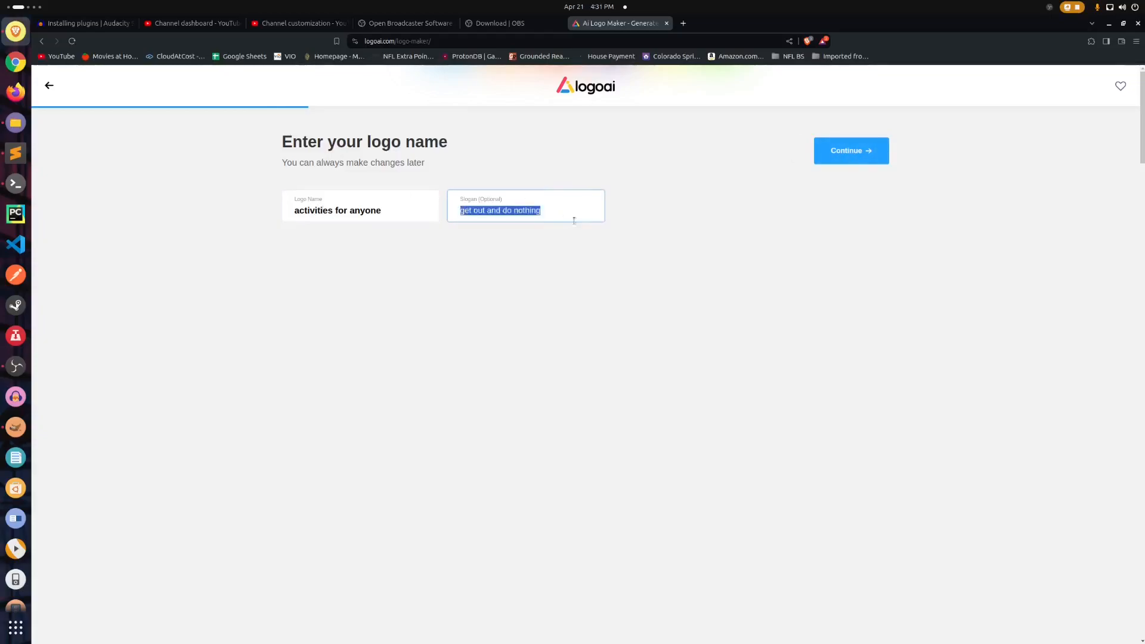
pyautogui.click(846, 157)
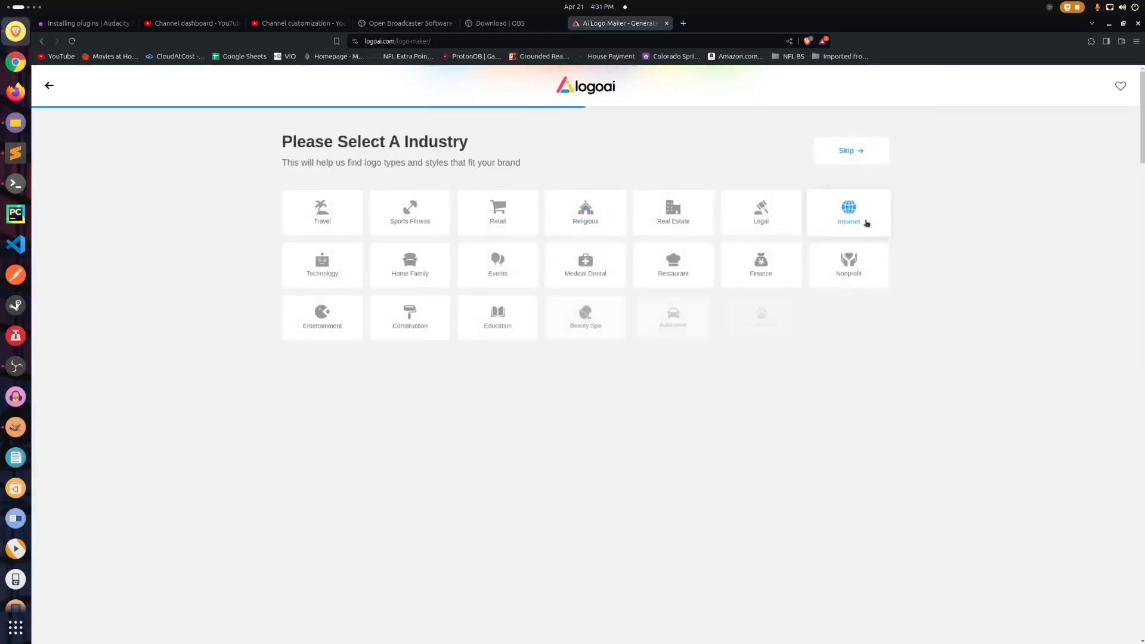
# Generate logo proposals for the Internet industry with the Pastel color scheme and the Elegant font style
pyautogui.click(860, 220)
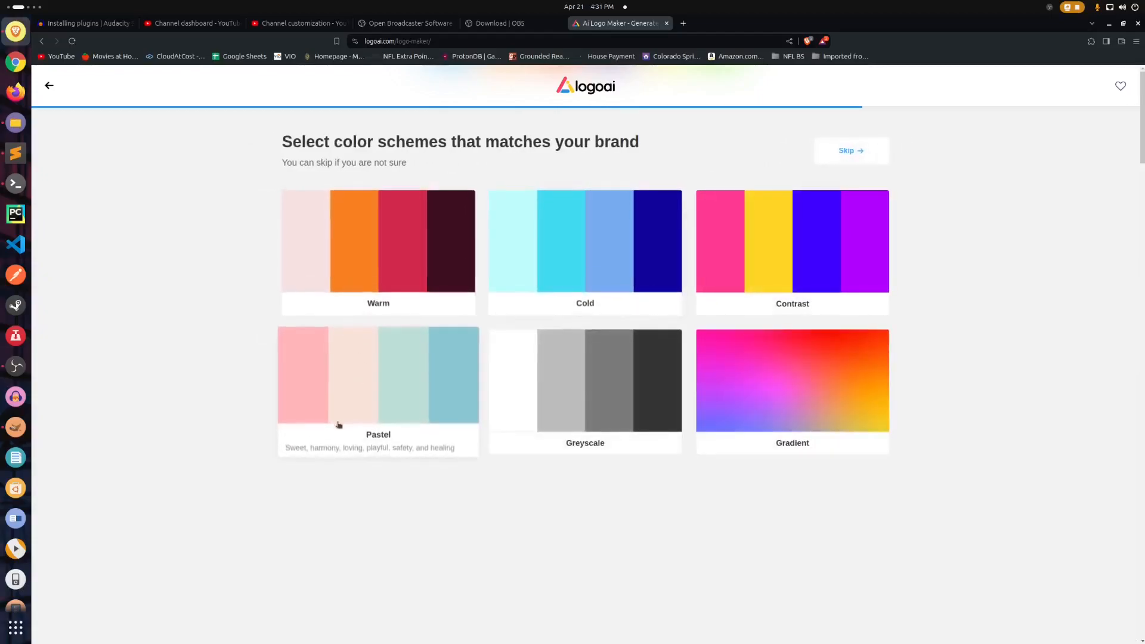
pyautogui.click(377, 390)
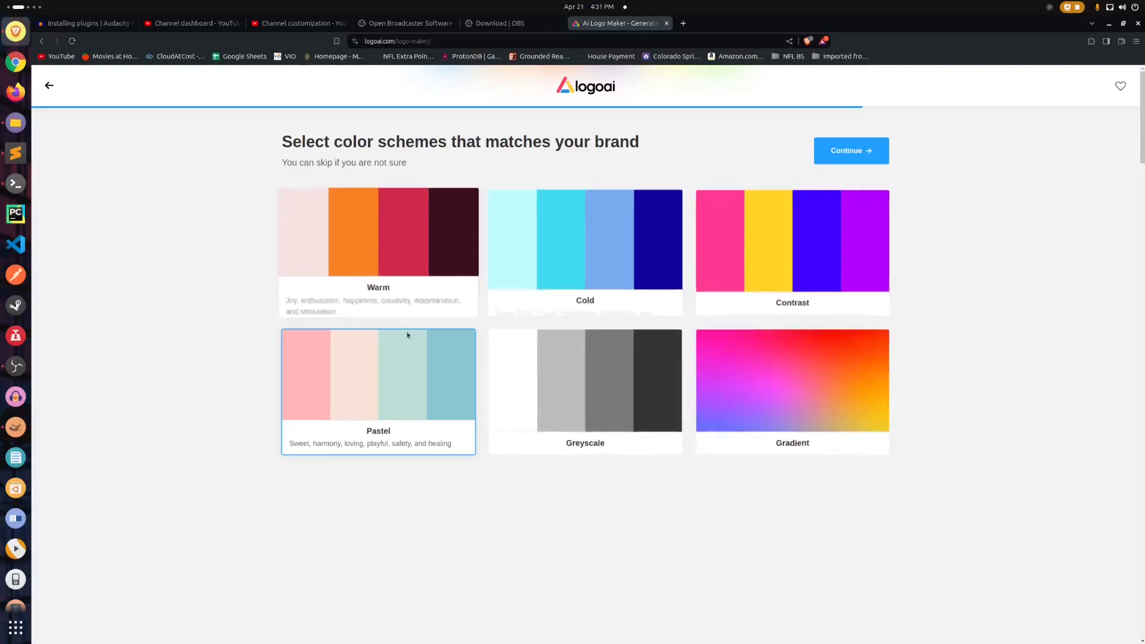
pyautogui.click(845, 148)
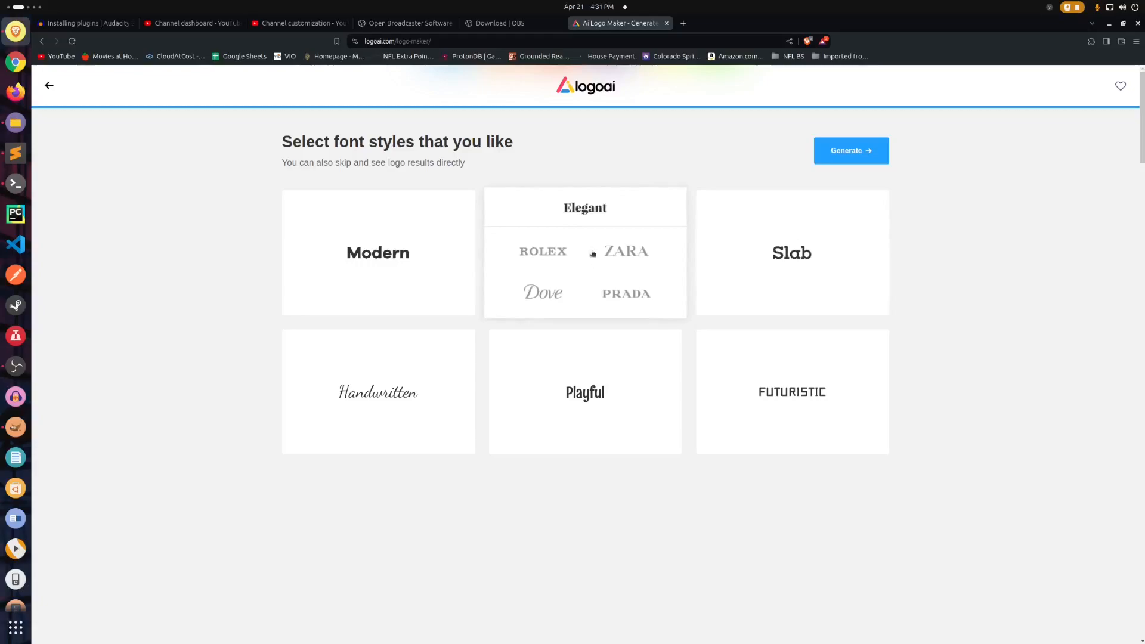
pyautogui.click(592, 250)
pyautogui.click(829, 149)
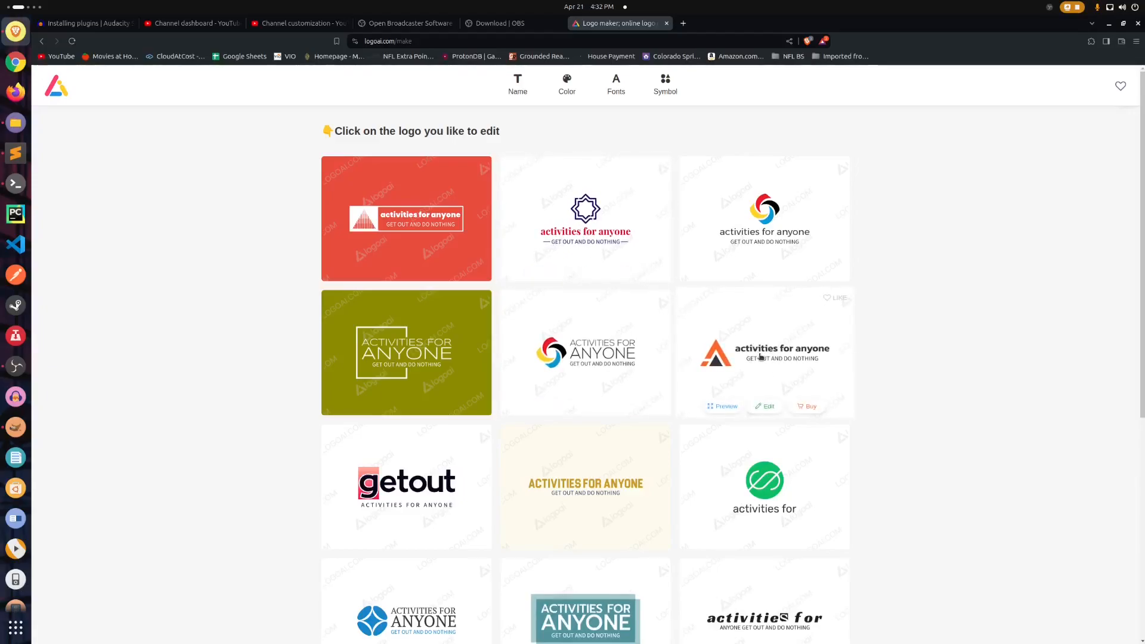
# Preview the orange triangle logo, open it in the logo editor and bring up its name and slogan text settings
pyautogui.click(722, 407)
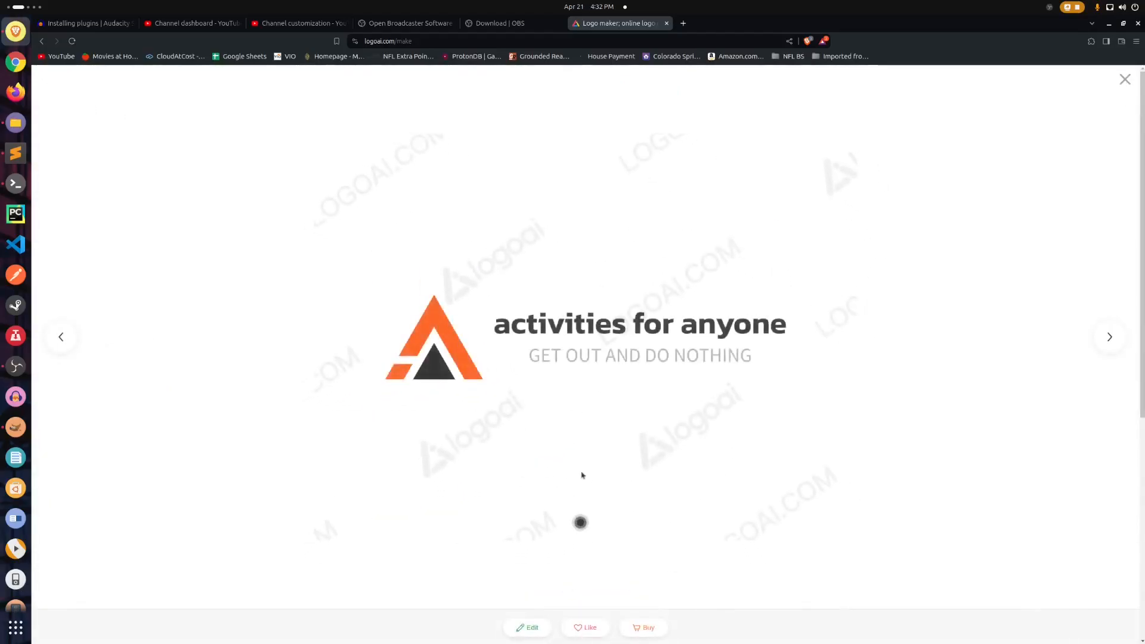
pyautogui.click(531, 625)
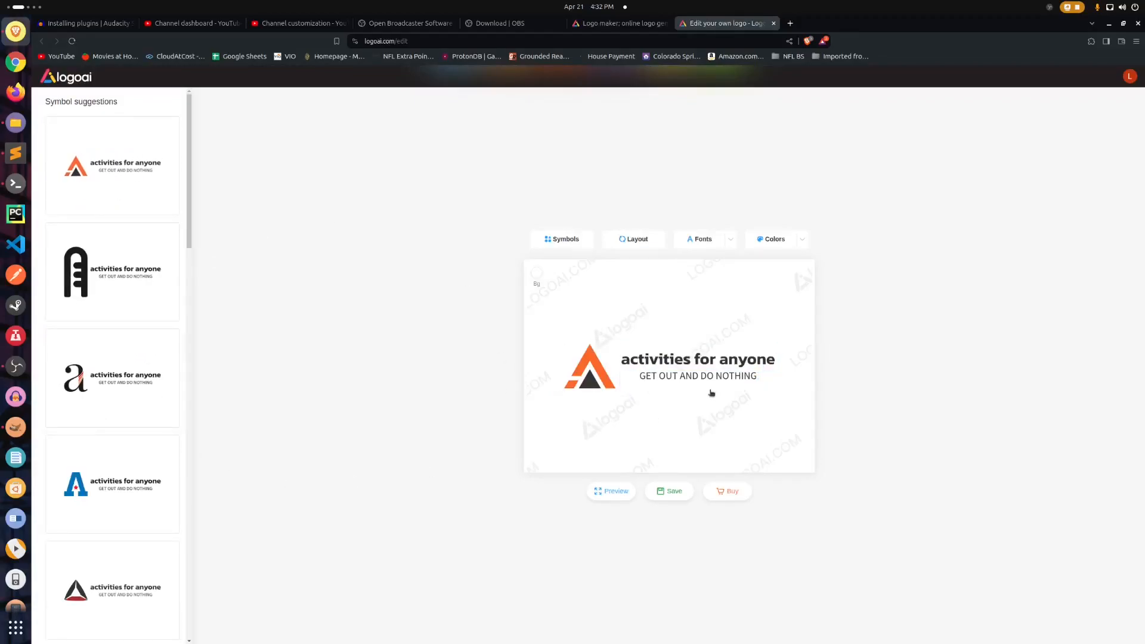
pyautogui.click(653, 364)
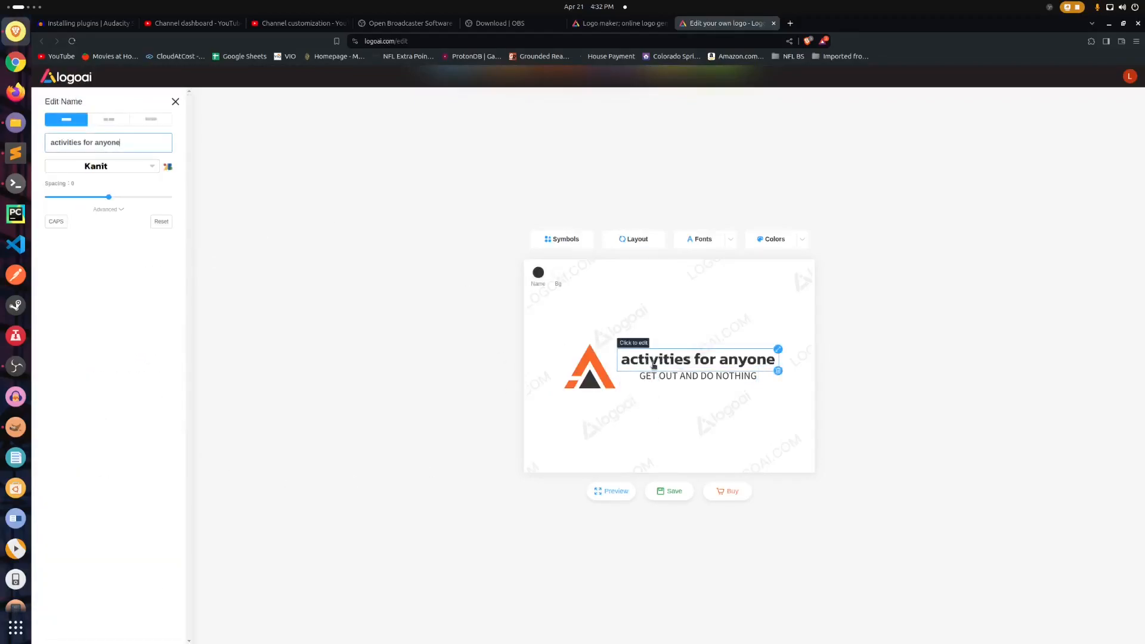
pyautogui.click(665, 377)
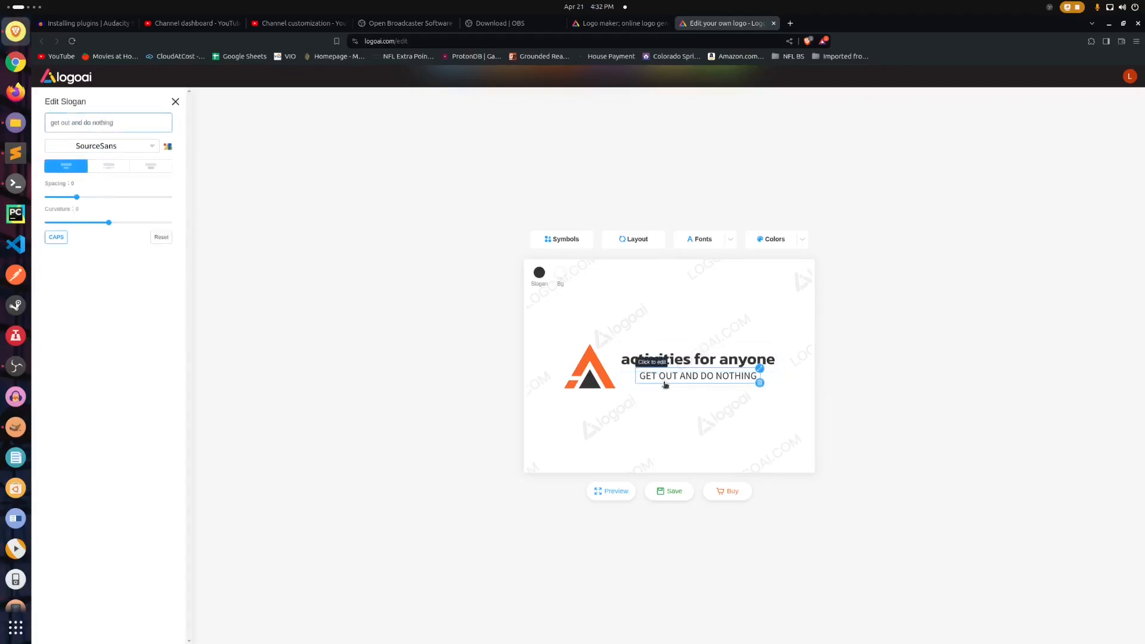
# Preview the edited logo at full size and save the design
pyautogui.click(607, 491)
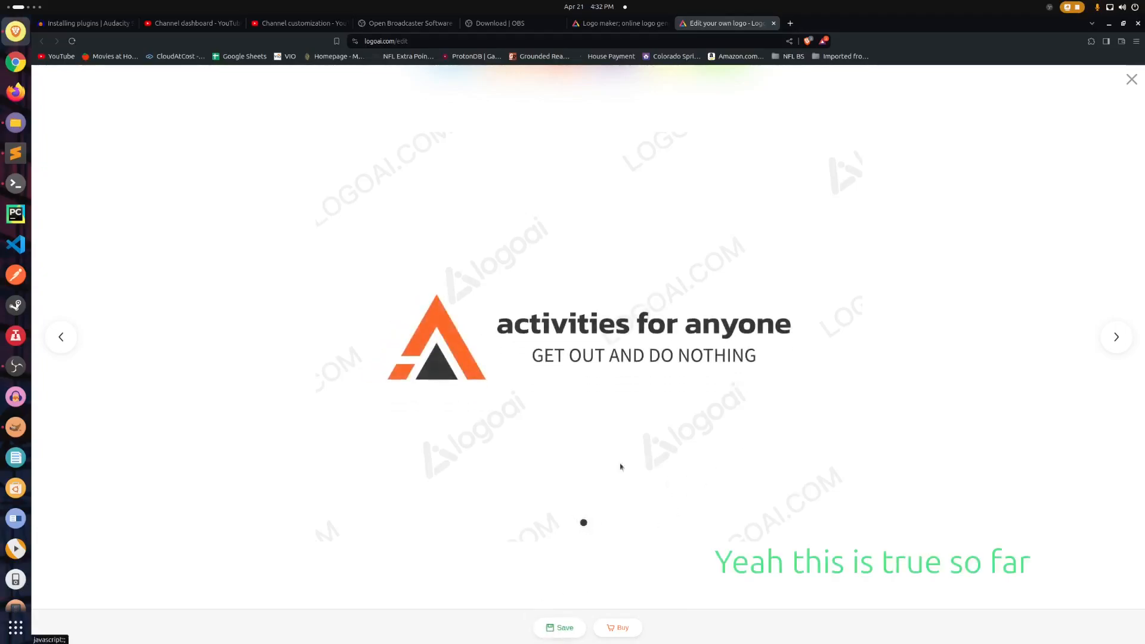
pyautogui.click(558, 624)
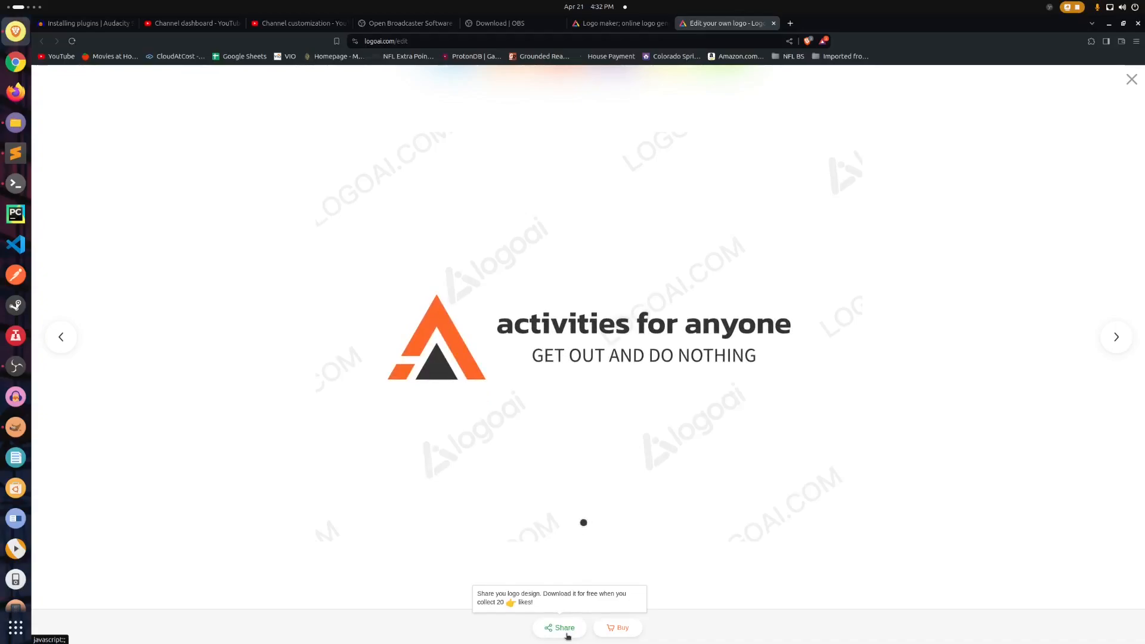
# Check the logo's sharing option and purchase plans and return to the full-size preview
pyautogui.click(568, 630)
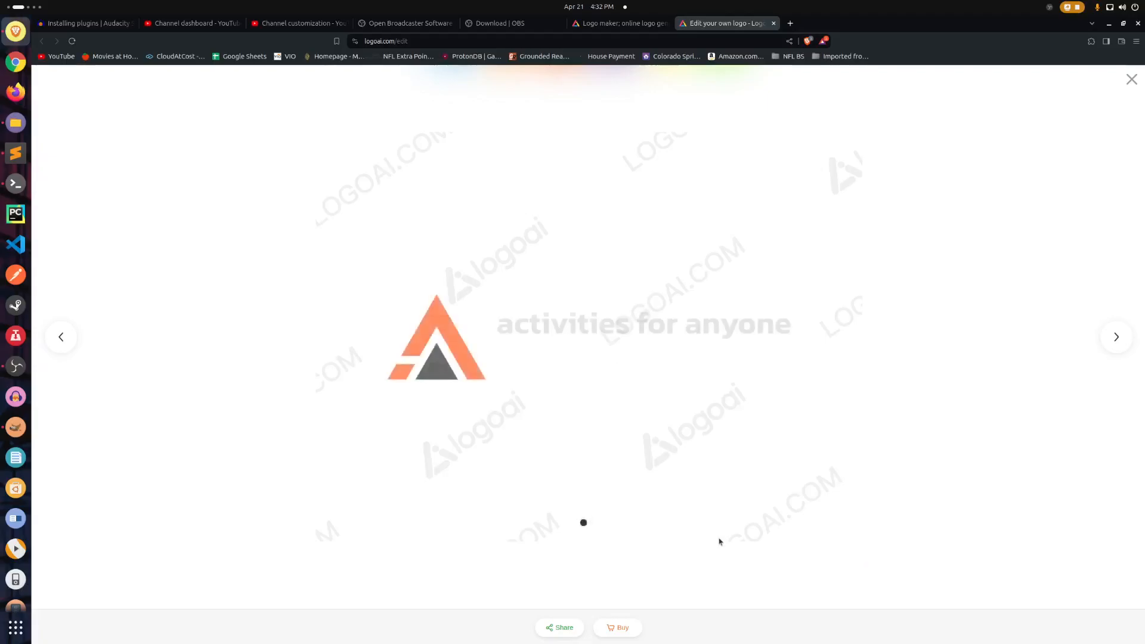
pyautogui.click(615, 630)
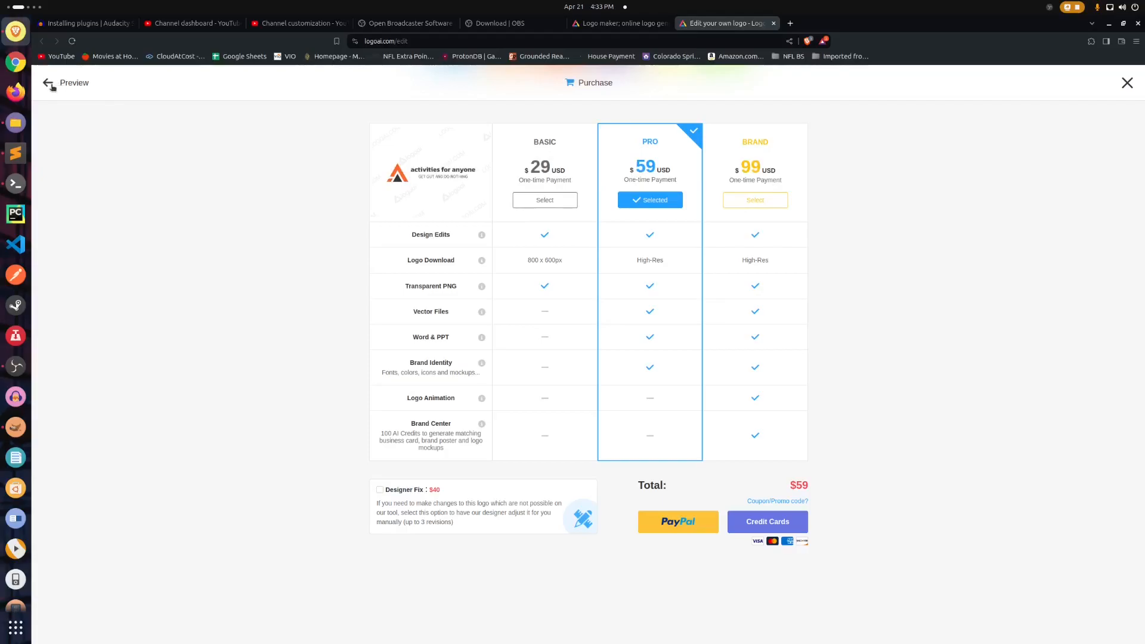
pyautogui.click(50, 85)
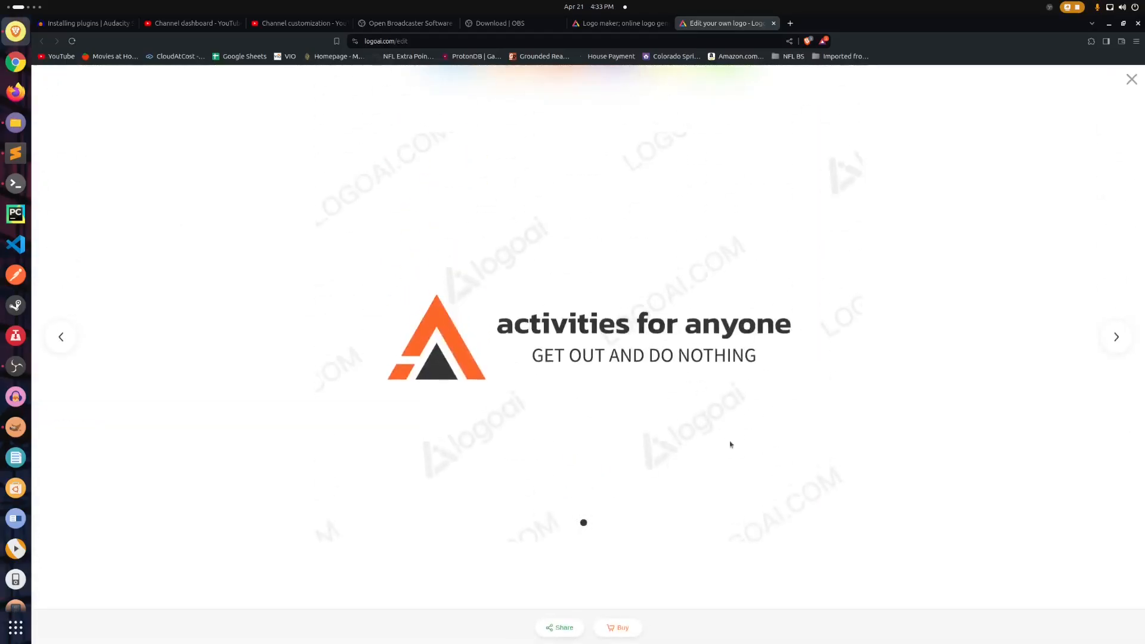
# Capture a selection screenshot of the previewed logo and switch to GIMP
pyautogui.press('Print')
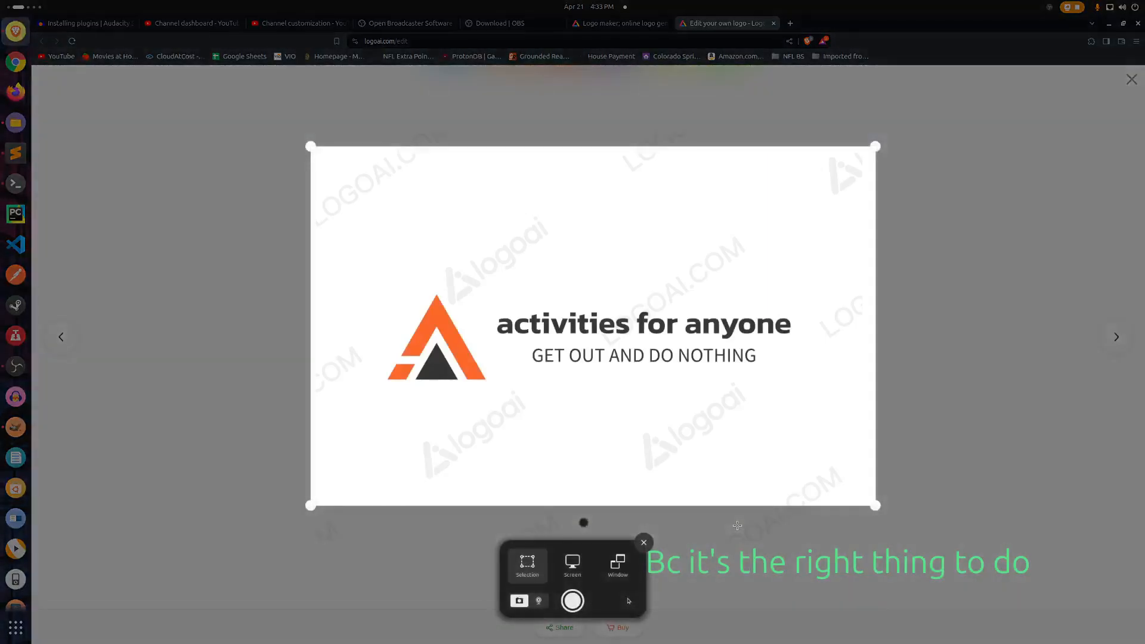
pyautogui.click(573, 601)
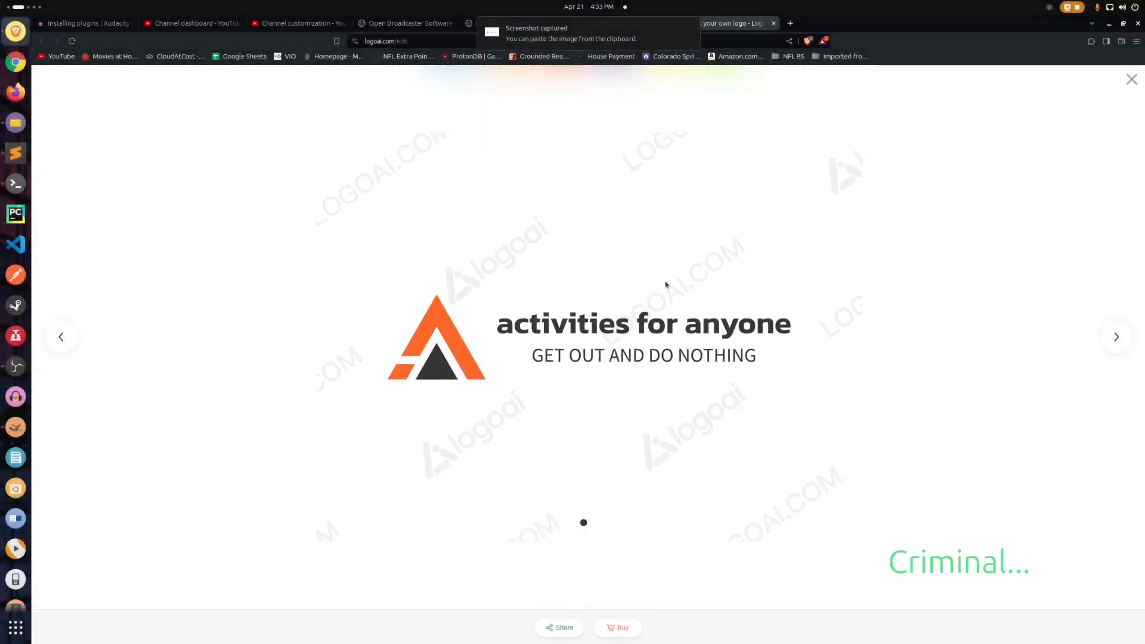
pyautogui.hotkey('ctrl', 'alt', 'Right')
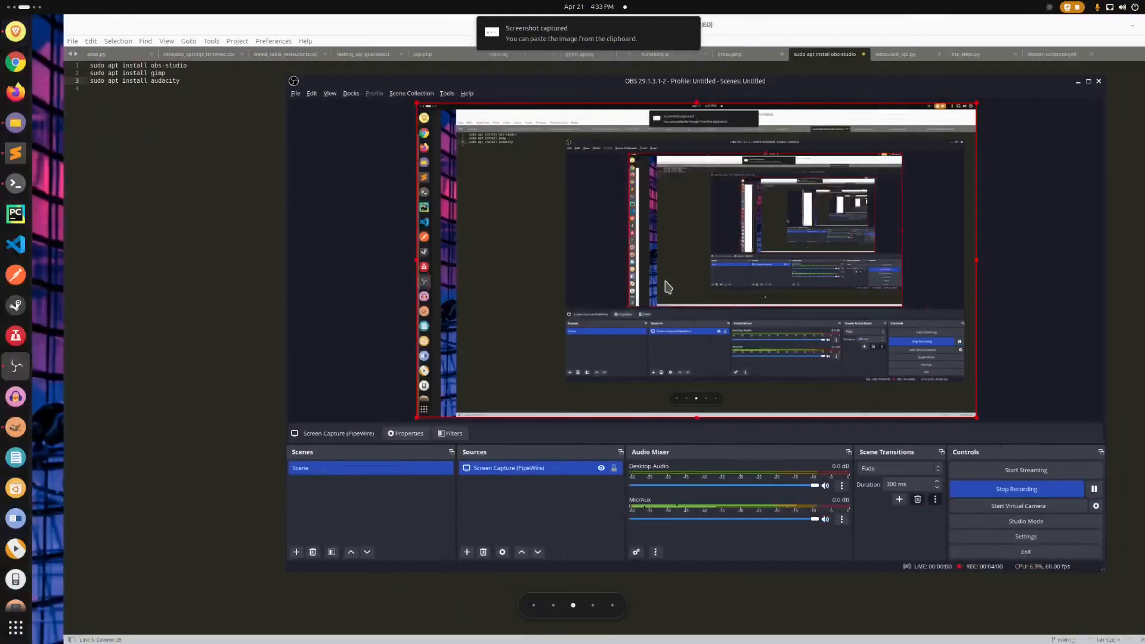
pyautogui.hotkey('ctrl', 'alt', 'Right')
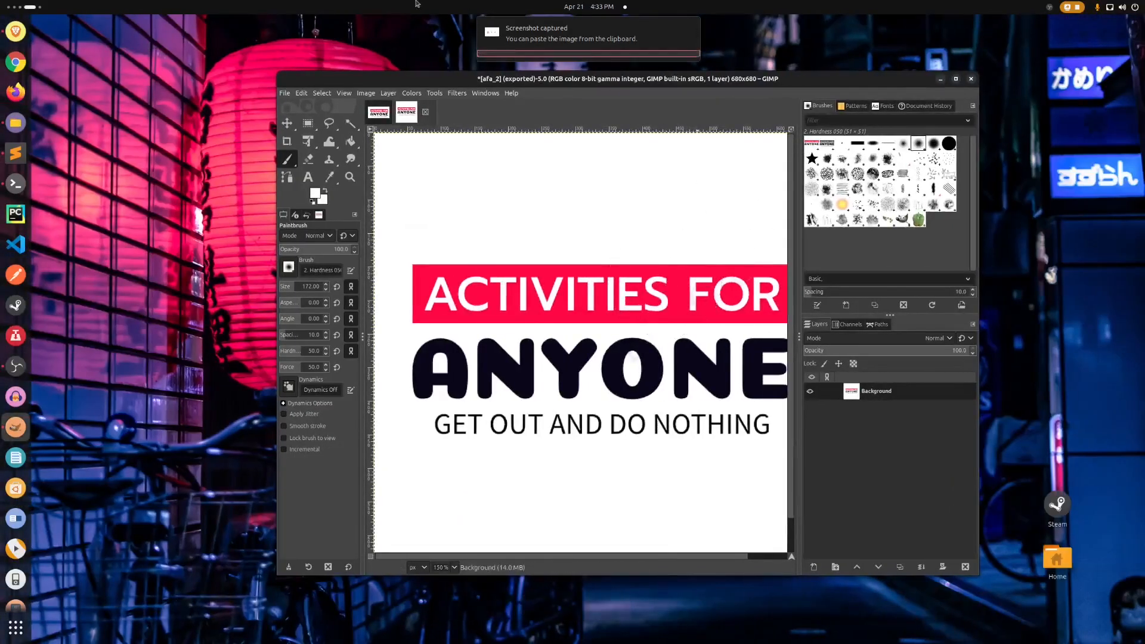
pyautogui.moveTo(656, 85)
pyautogui.mouseDown()
pyautogui.moveTo(676, 63)
pyautogui.moveTo(659, 66)
pyautogui.mouseUp()
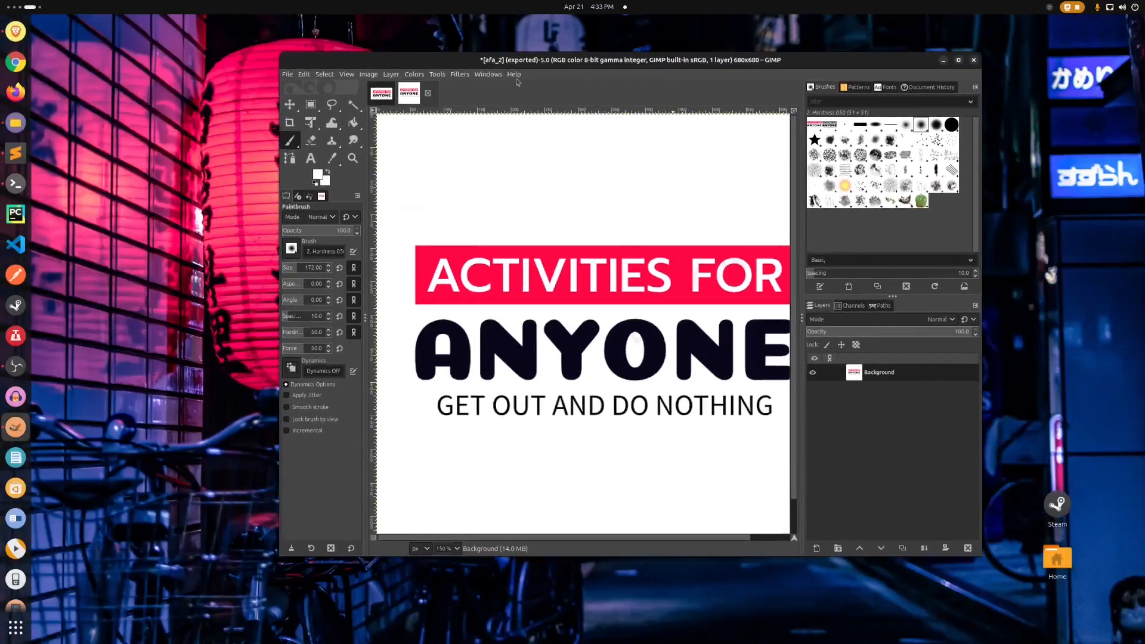
pyautogui.click(430, 95)
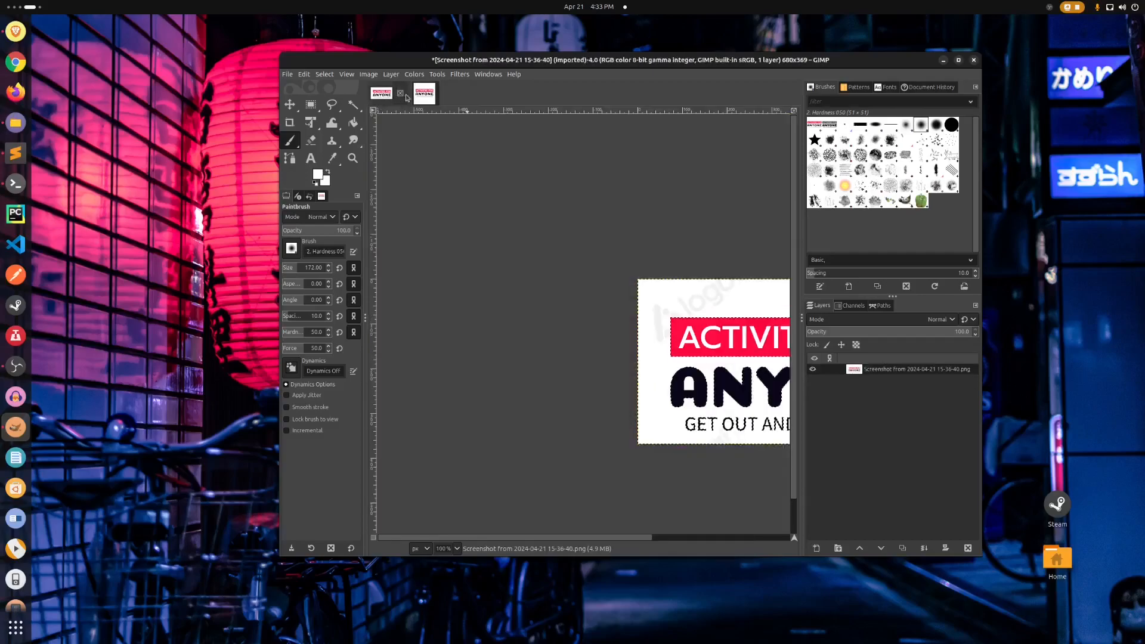
pyautogui.click(401, 94)
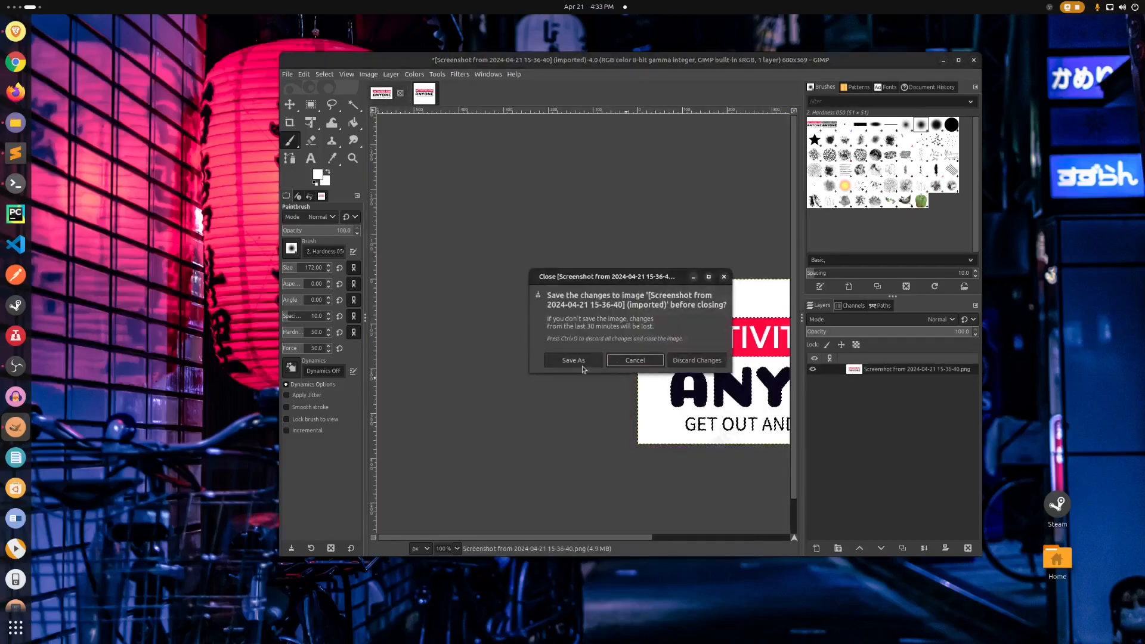
pyautogui.hotkey('ctrl', 'd')
pyautogui.click(288, 74)
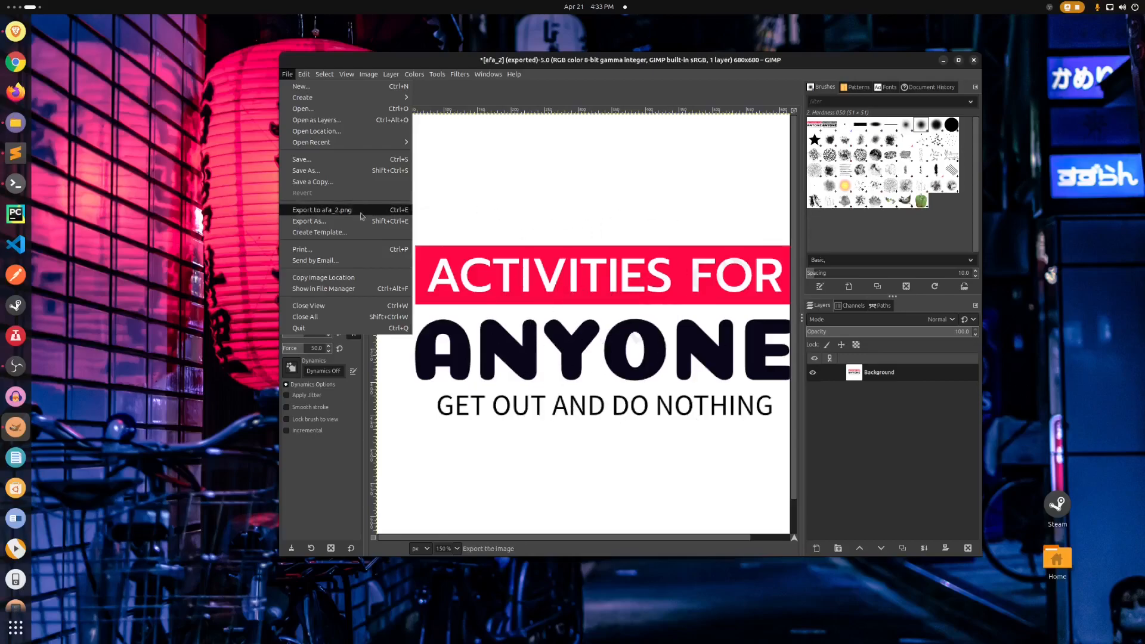
pyautogui.click(328, 113)
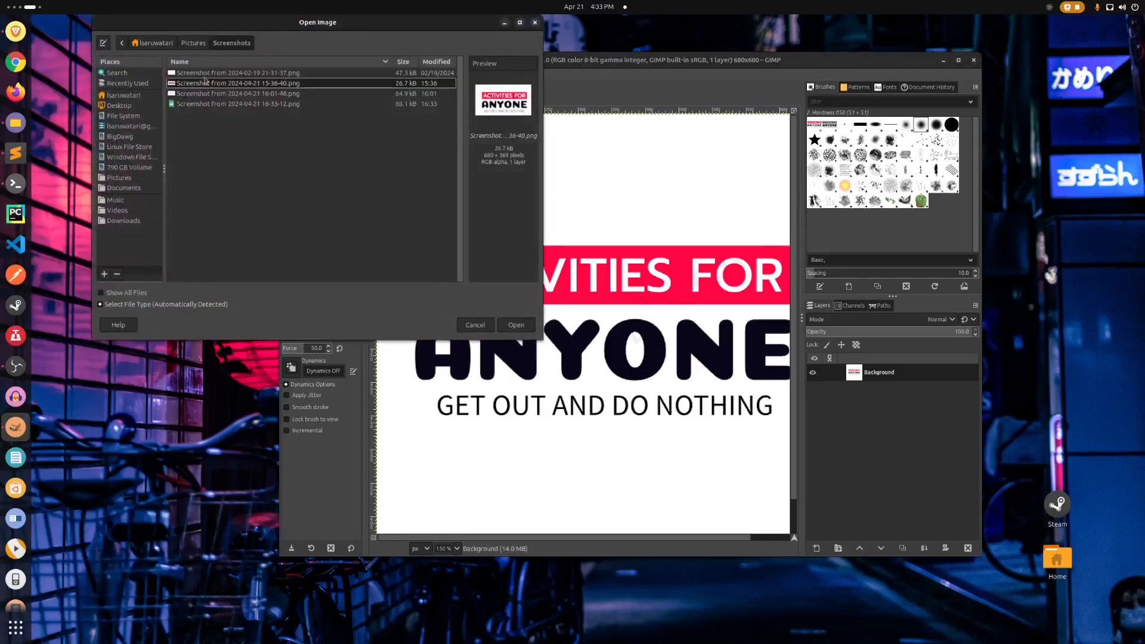
pyautogui.click(207, 75)
pyautogui.click(218, 105)
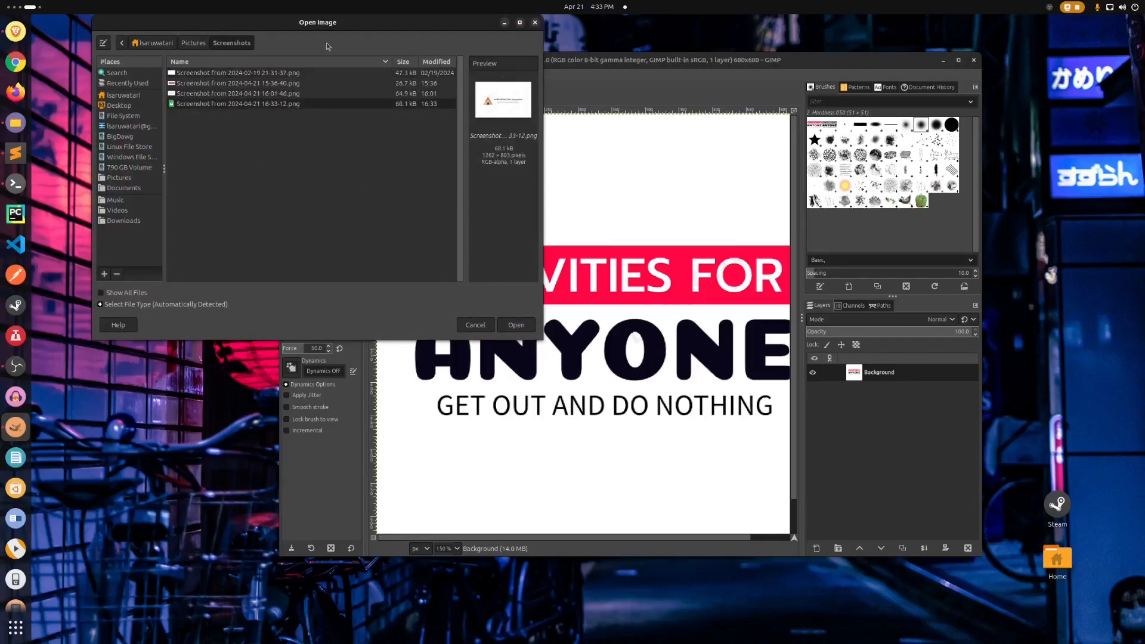
pyautogui.click(516, 325)
# Reposition and enlarge the GIMP window so the whole logo screenshot fits in the canvas area
pyautogui.moveTo(695, 67); pyautogui.dragTo(668, 46)
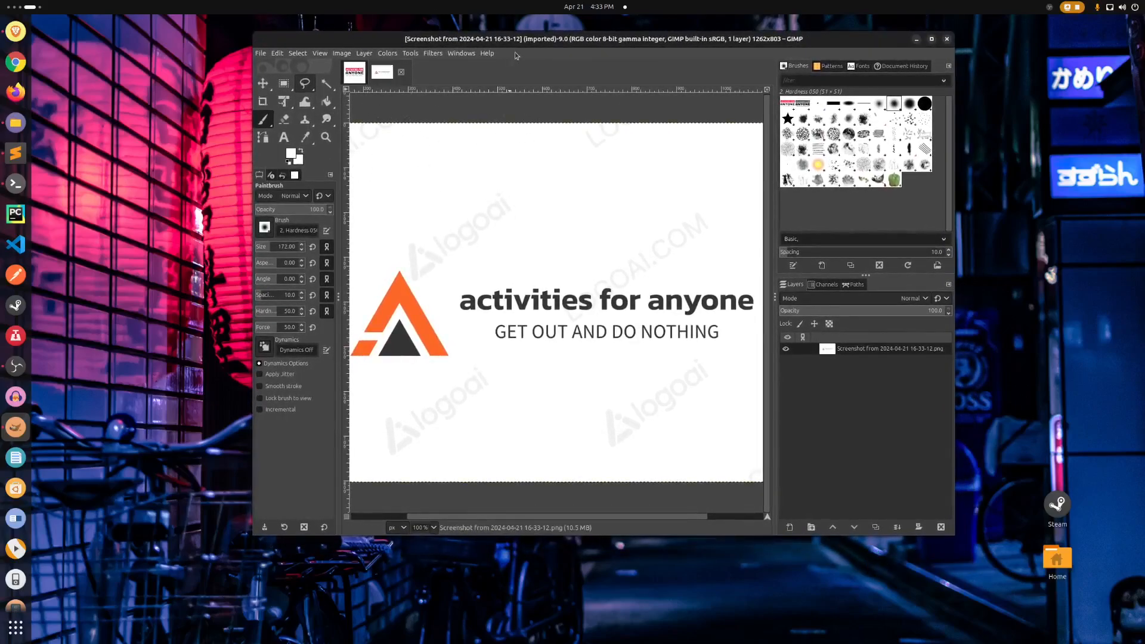
pyautogui.moveTo(954, 539); pyautogui.dragTo(1031, 592)
pyautogui.moveTo(616, 41); pyautogui.dragTo(583, 28)
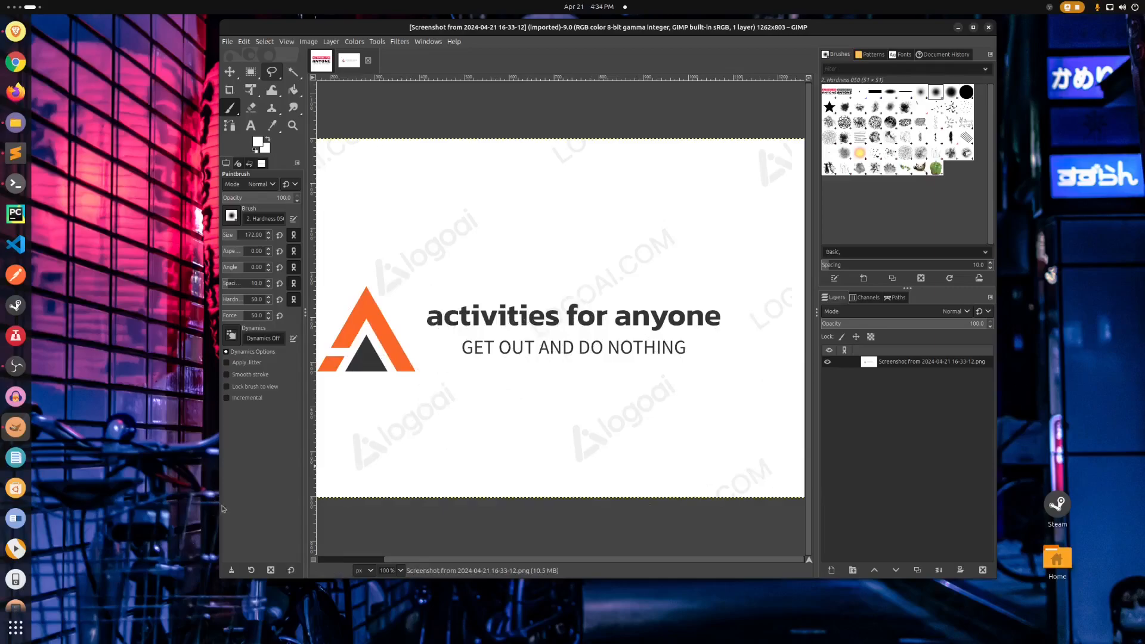
pyautogui.moveTo(217, 506); pyautogui.dragTo(108, 496)
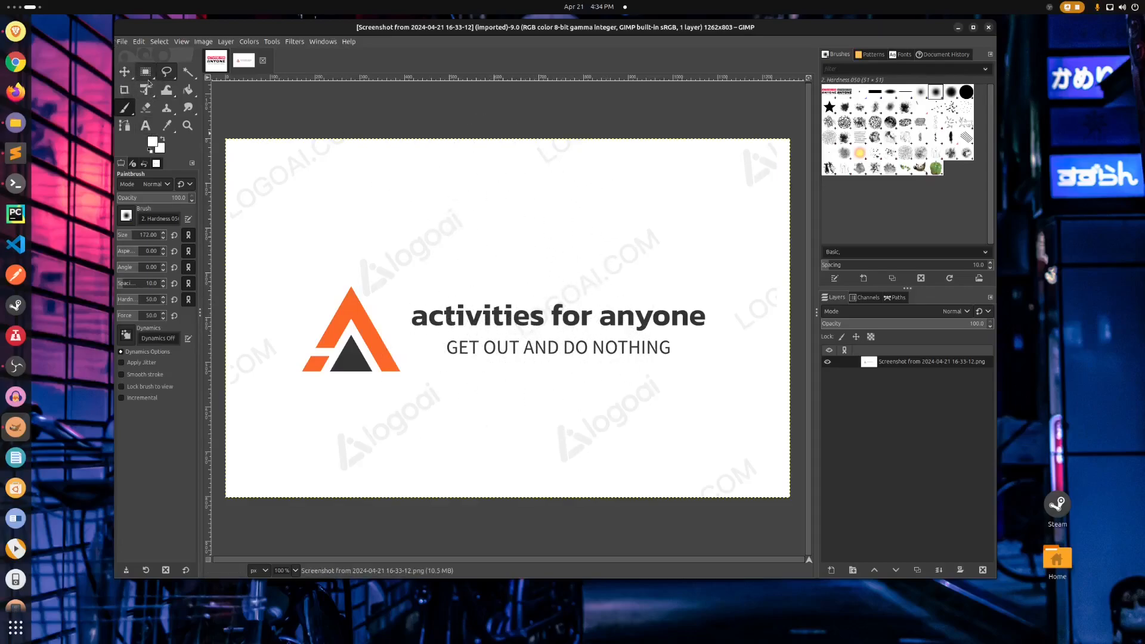
# Select the watermarked white background with Fuzzy Select, invert the selection to isolate the logo and text, and copy them
pyautogui.click(189, 76)
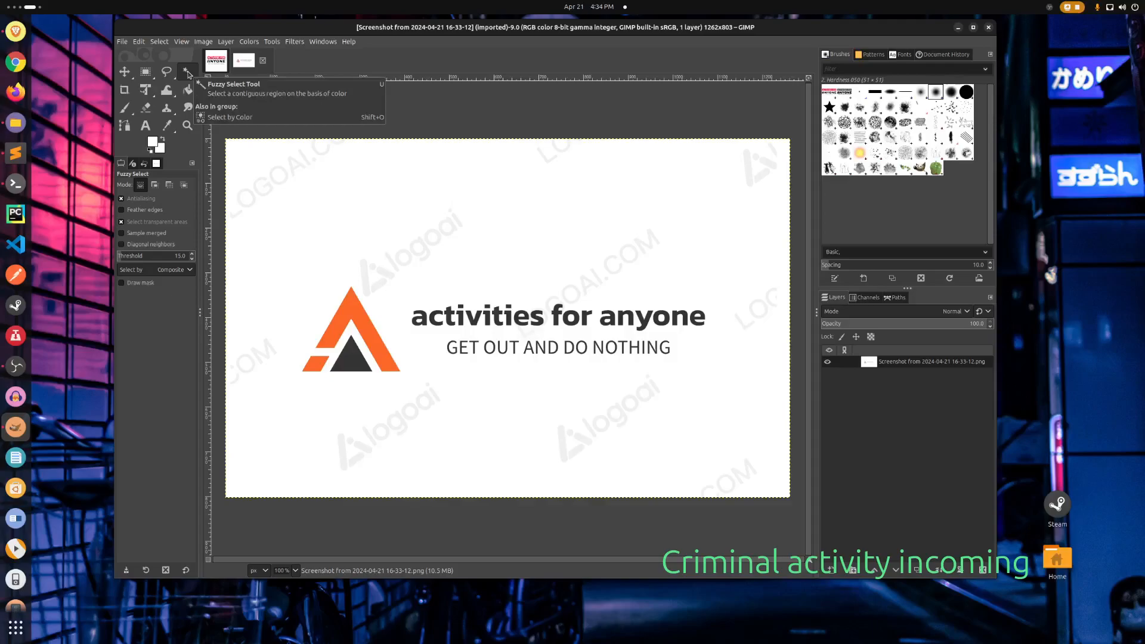
pyautogui.click(388, 215)
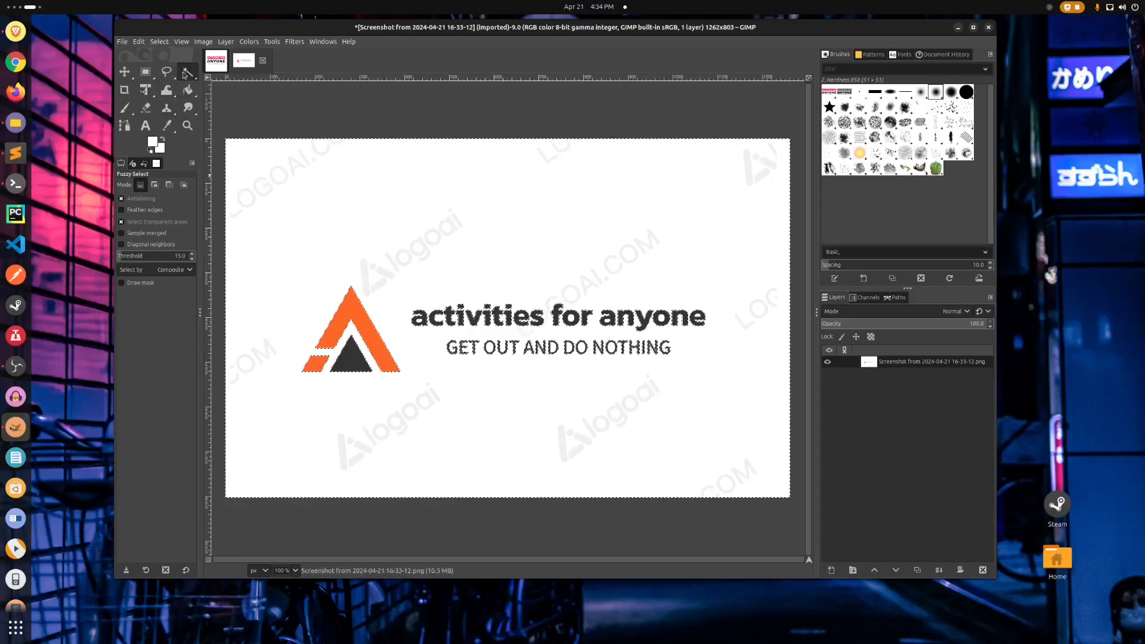
pyautogui.rightClick(470, 233)
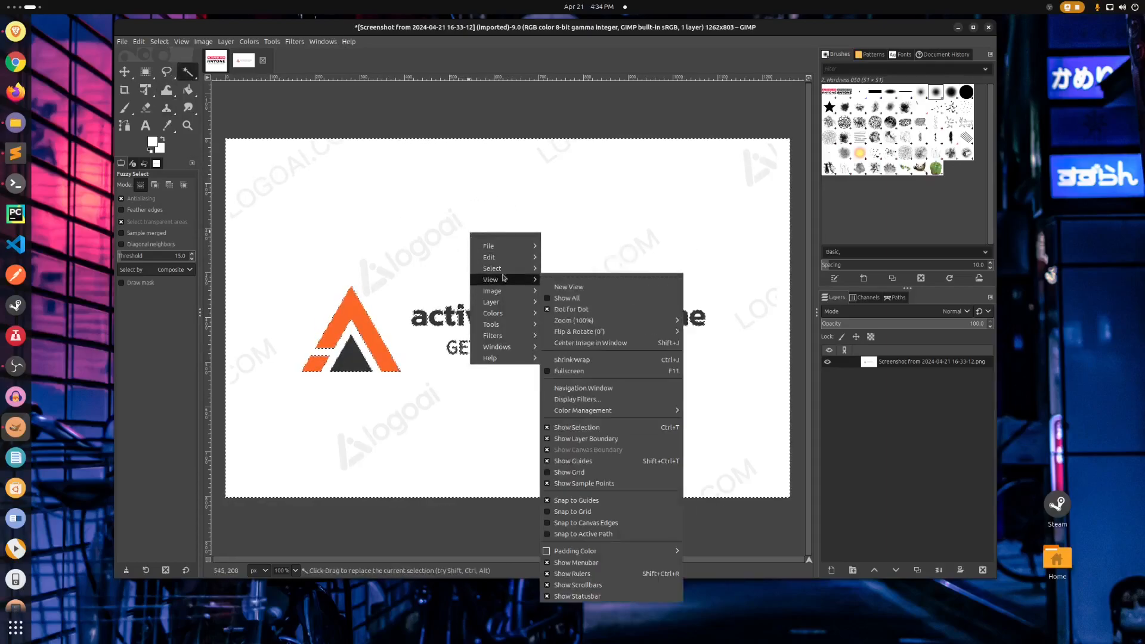
pyautogui.click(574, 299)
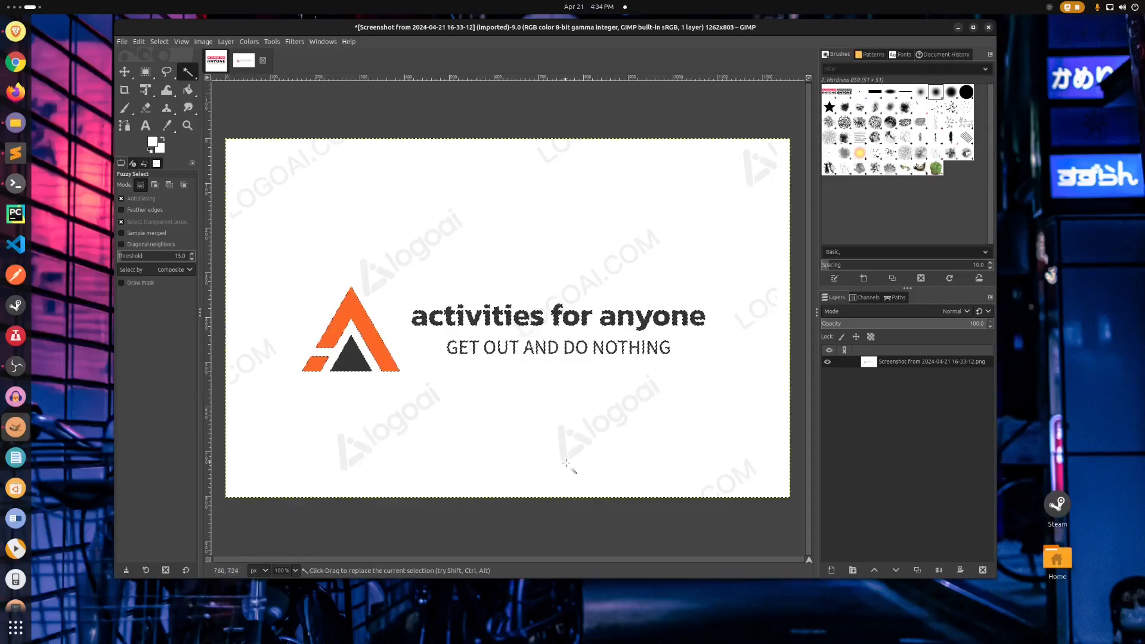
pyautogui.hotkey('ctrl', 'c')
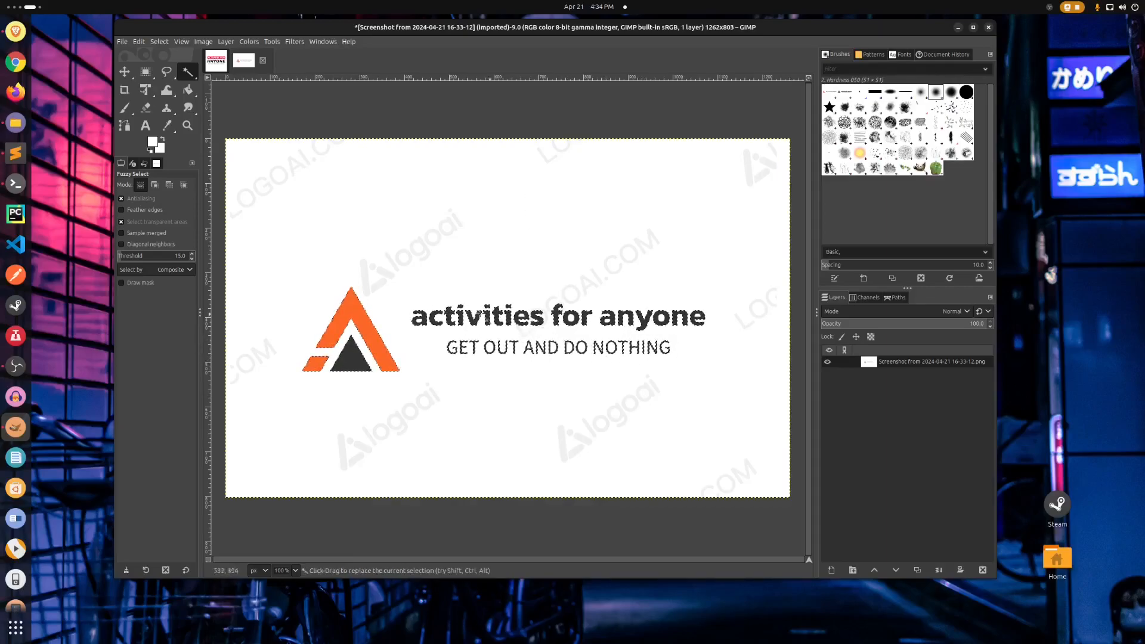
# Create a new blank 1262 × 803 px image and paste the copied logo into it
pyautogui.click(122, 44)
pyautogui.click(144, 56)
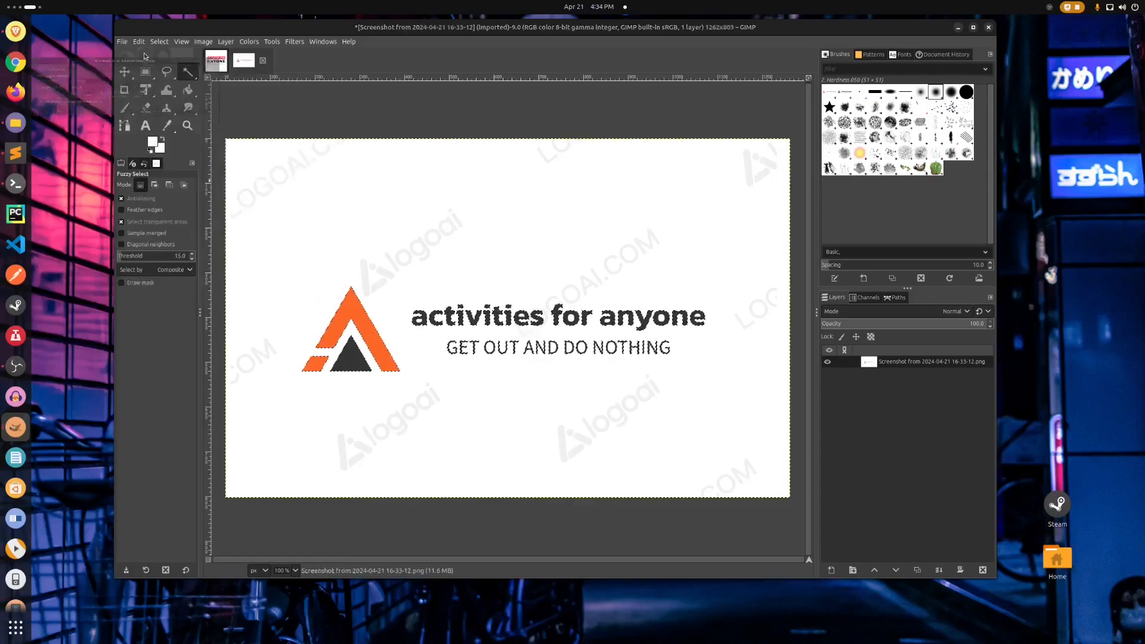
pyautogui.press('Return')
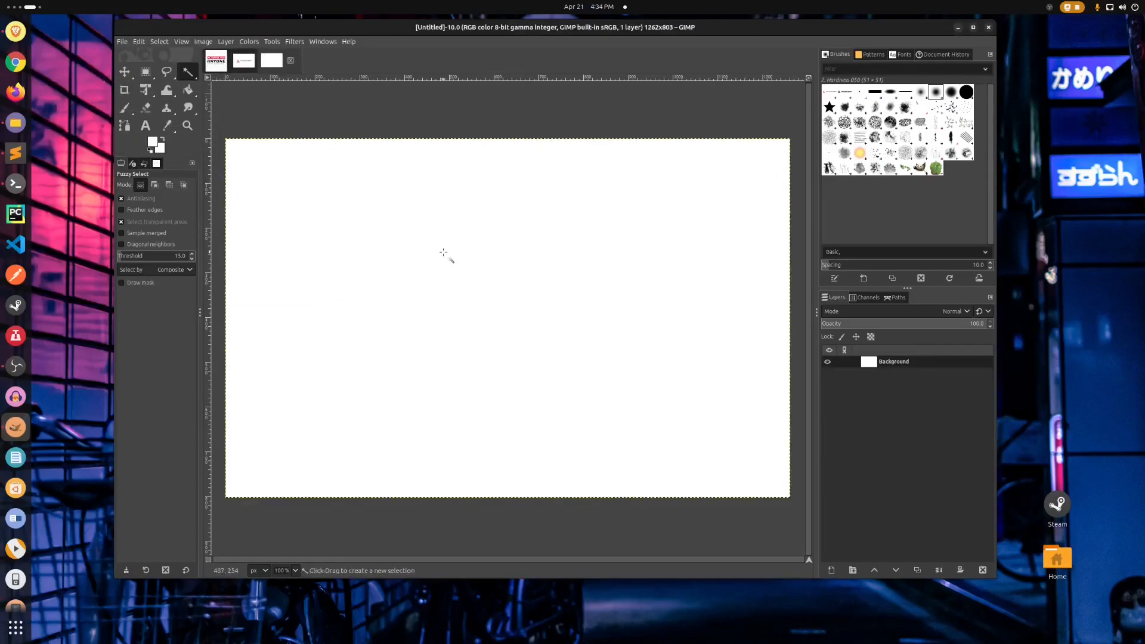
pyautogui.press('ctrl')
pyautogui.hotkey('ctrl', 'v')
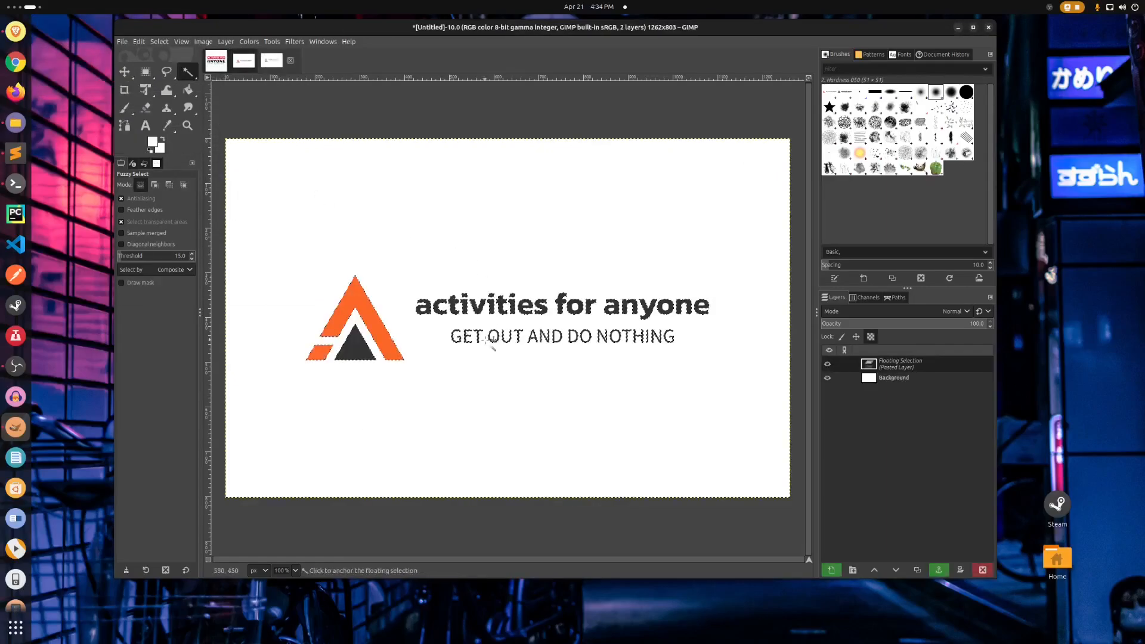
# Anchor the pasted logo's floating selection to the background layer
pyautogui.rightClick(429, 203)
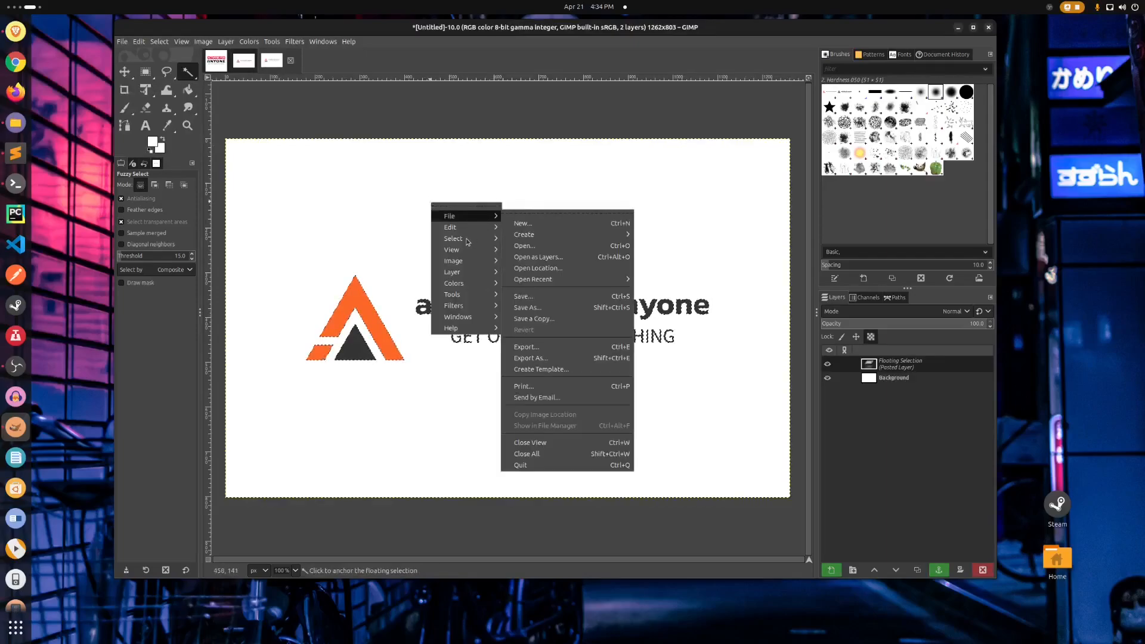
pyautogui.moveTo(471, 238)
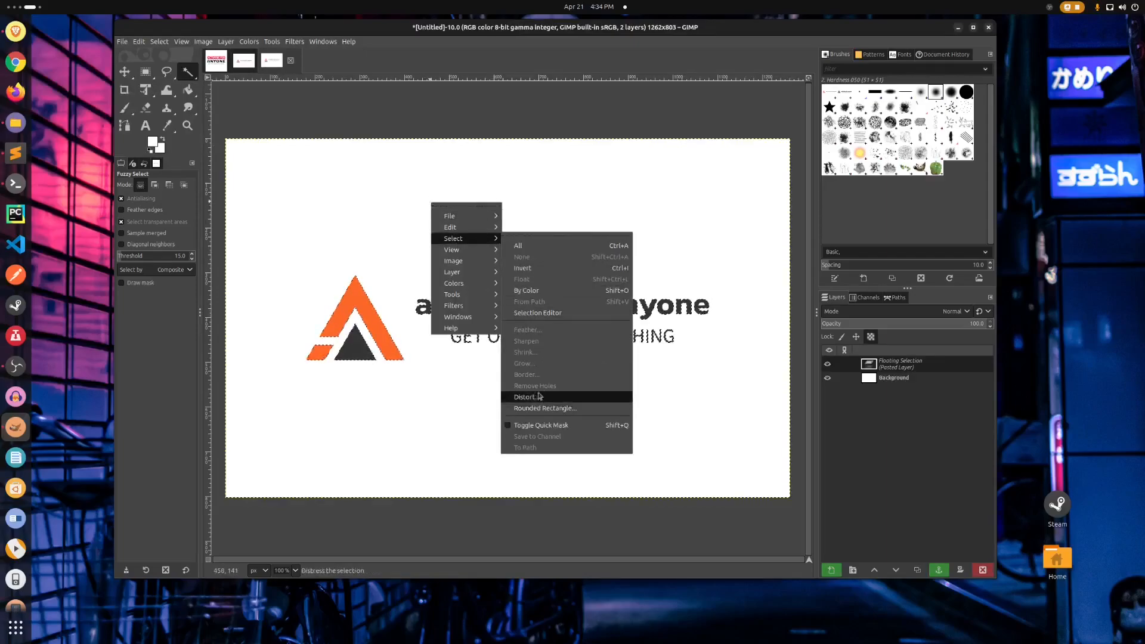
pyautogui.click(569, 208)
pyautogui.rightClick(549, 203)
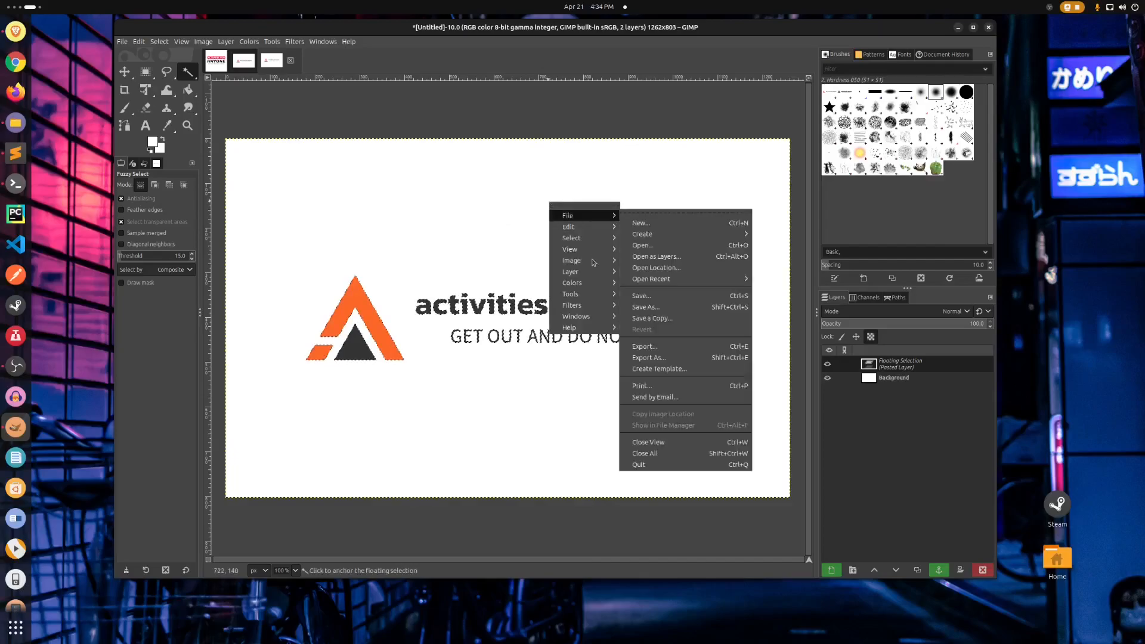
pyautogui.moveTo(584, 249)
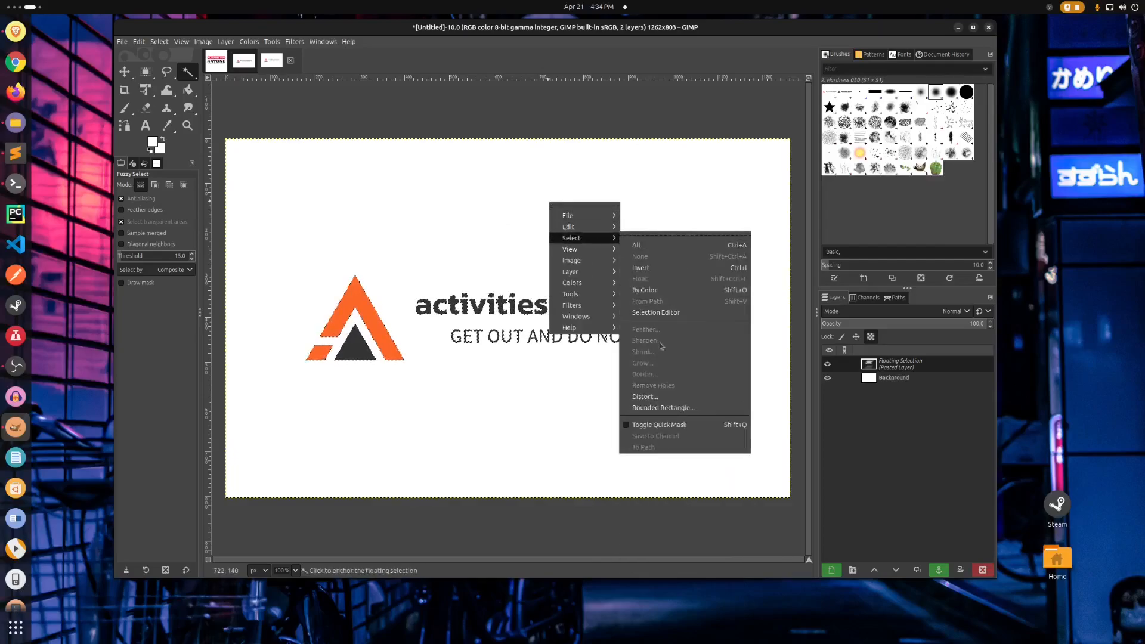
pyautogui.click(509, 428)
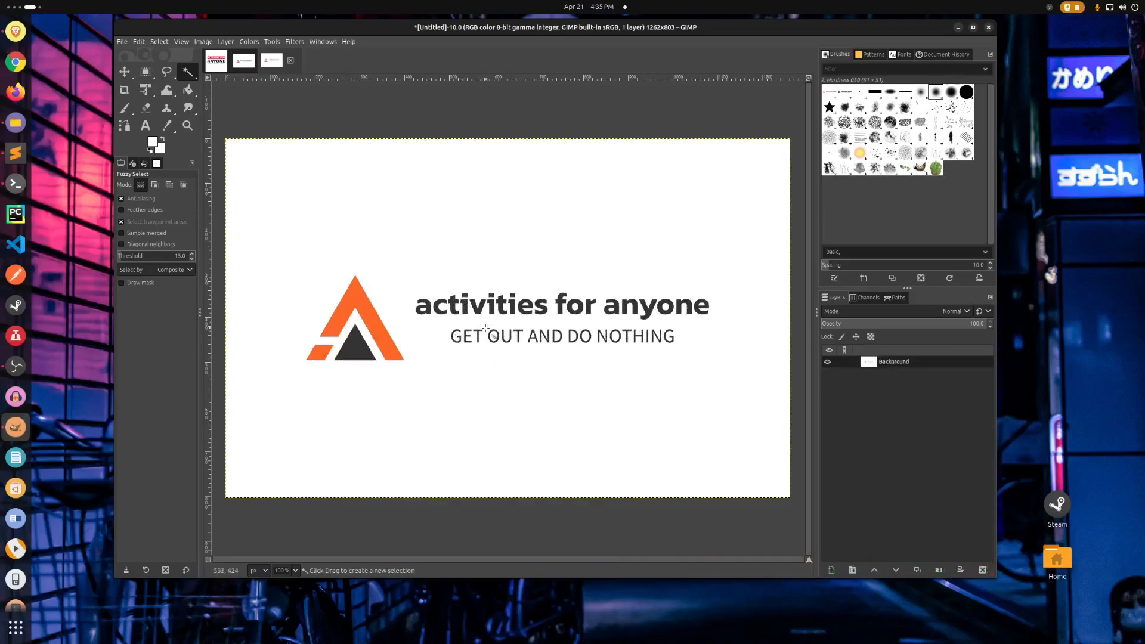
pyautogui.rightClick(251, 244)
pyautogui.click(290, 206)
# Compare the older pink logo and the watermarked screenshot with the new watermark-free logo image
pyautogui.click(212, 64)
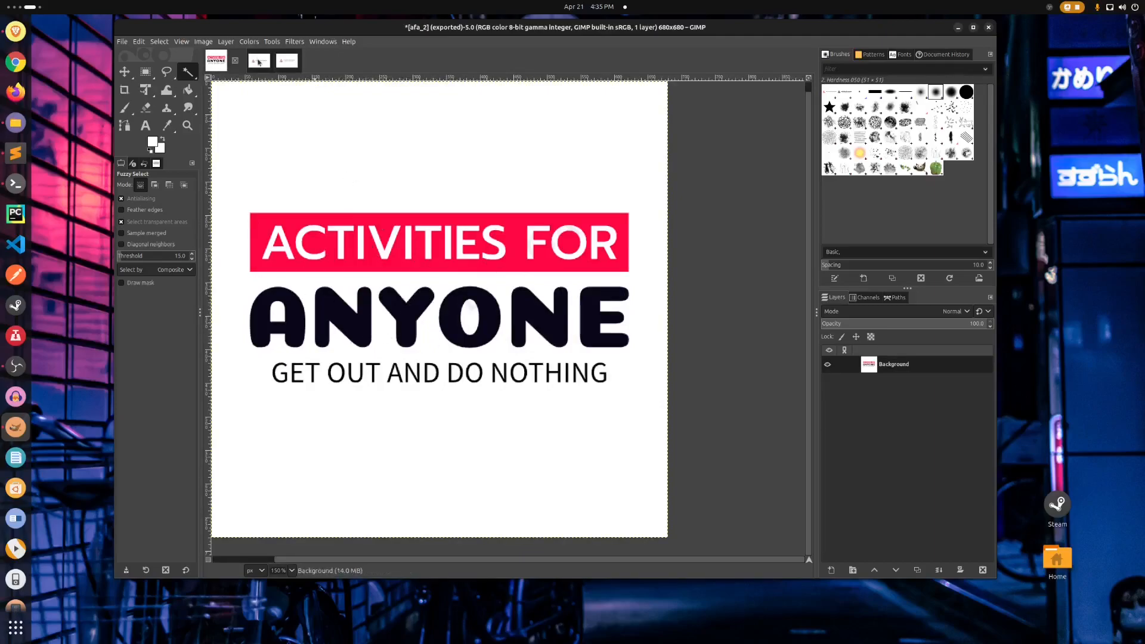
pyautogui.click(287, 60)
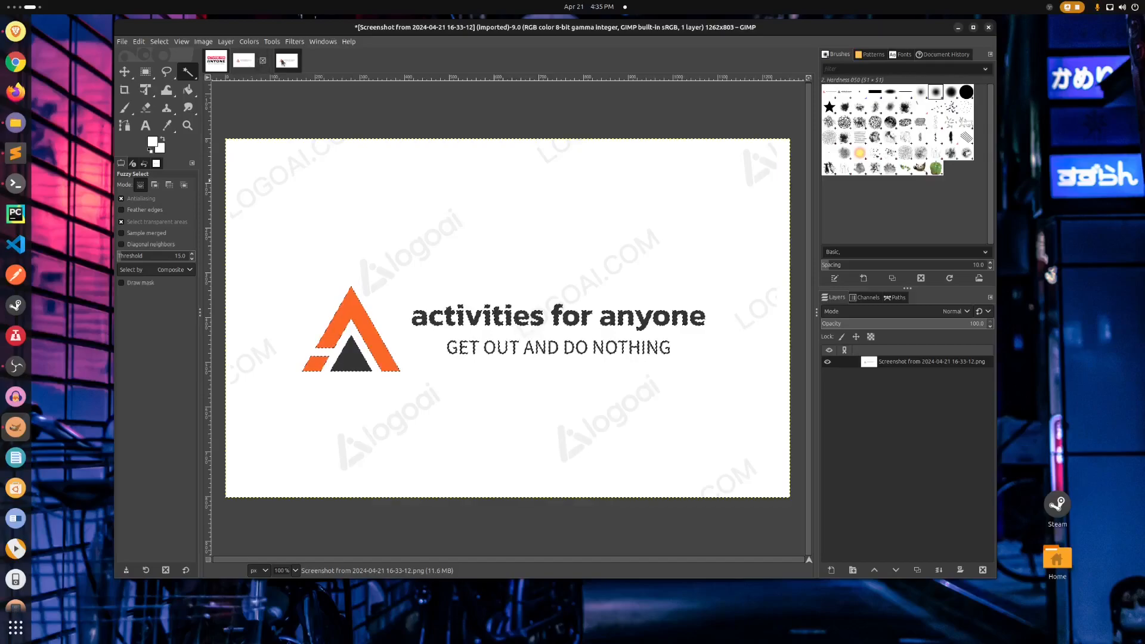
pyautogui.click(241, 66)
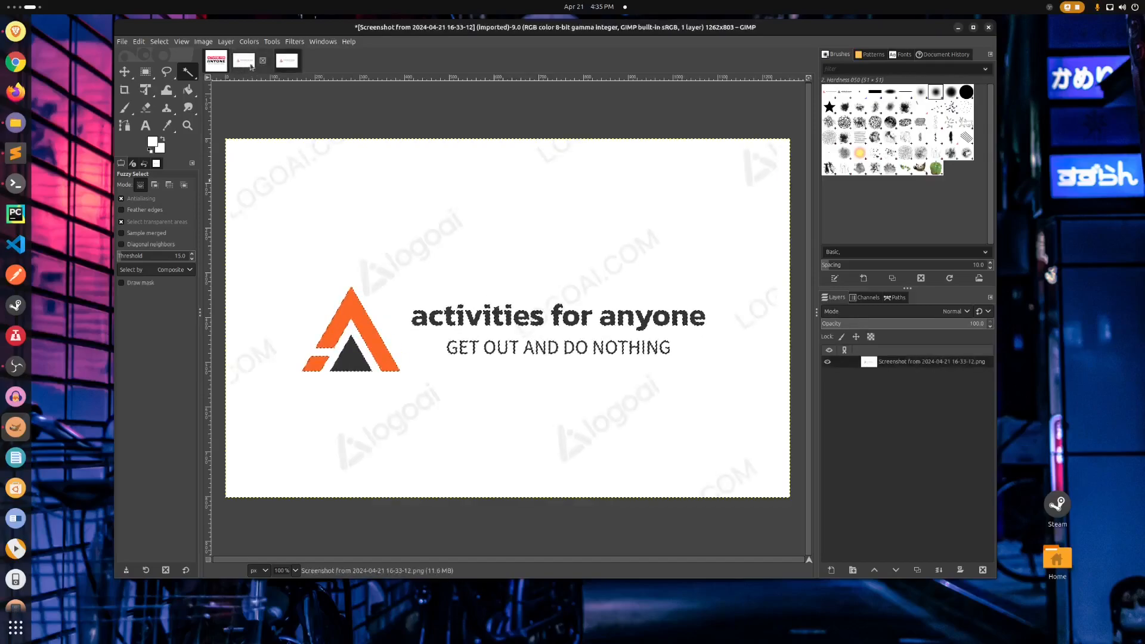
pyautogui.click(277, 65)
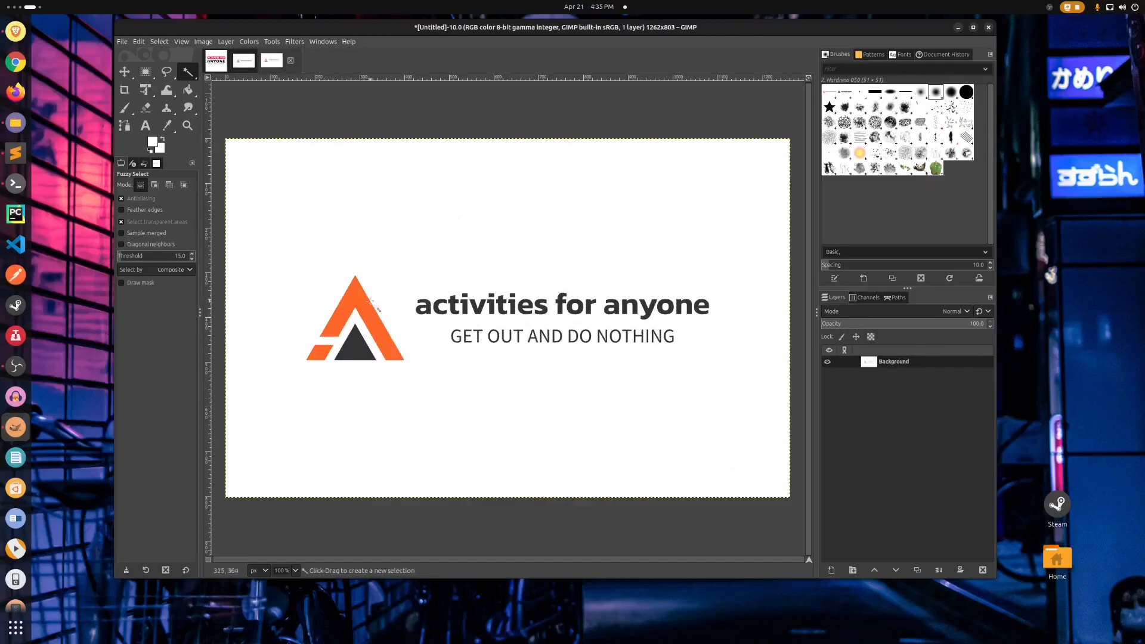
# Sample the pink-red banner colour from the older ACTIVITIES FOR ANYONE logo as the foreground colour with the Color Picker
pyautogui.click(219, 64)
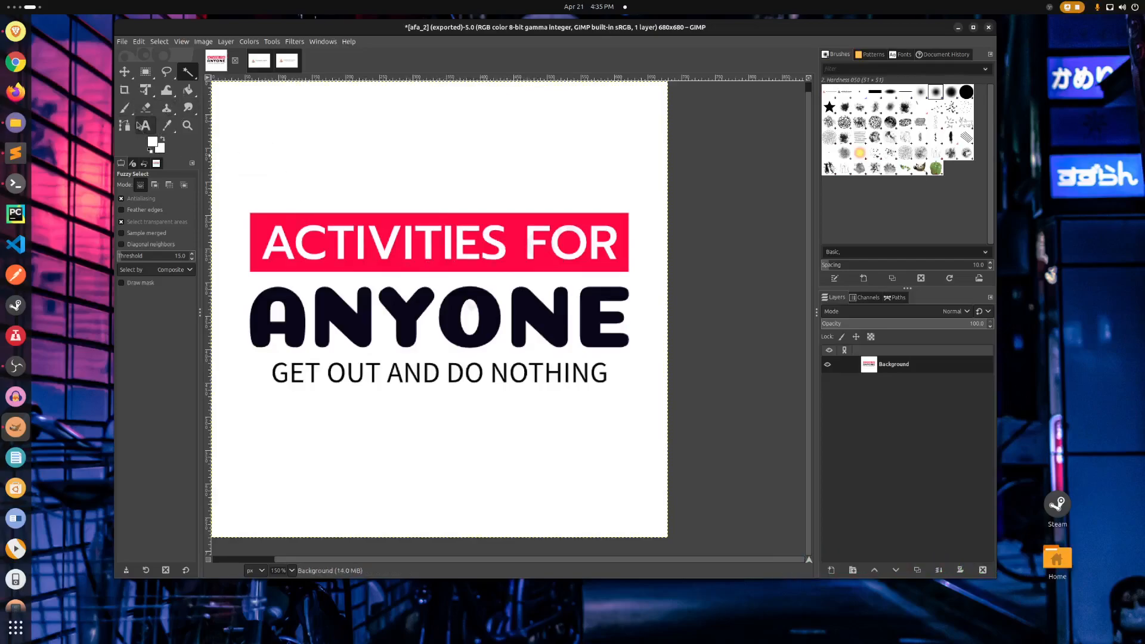
pyautogui.click(168, 128)
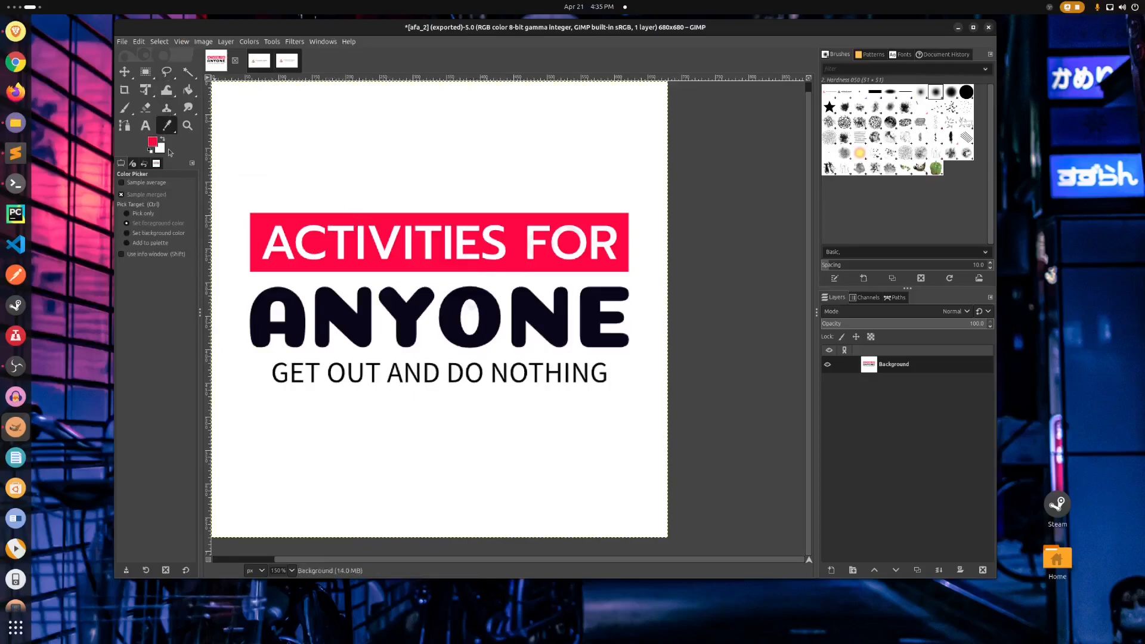
# Recolour the selected orange shapes in the watermarked screenshot with the pink-red Paintbrush, and clear the selection
pyautogui.click(251, 59)
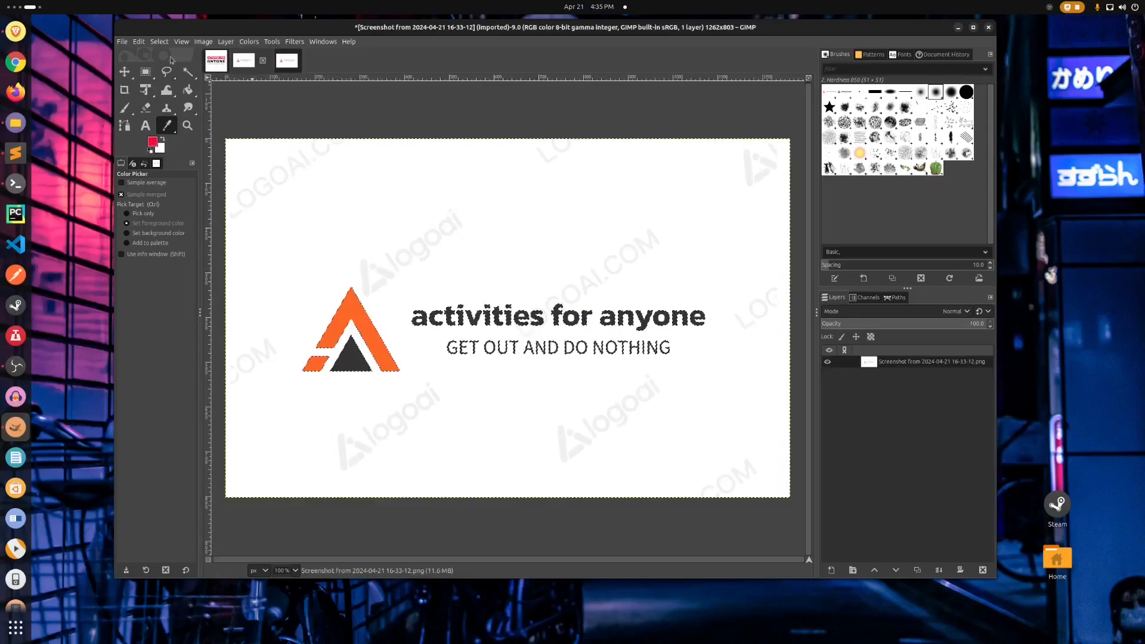
pyautogui.click(187, 72)
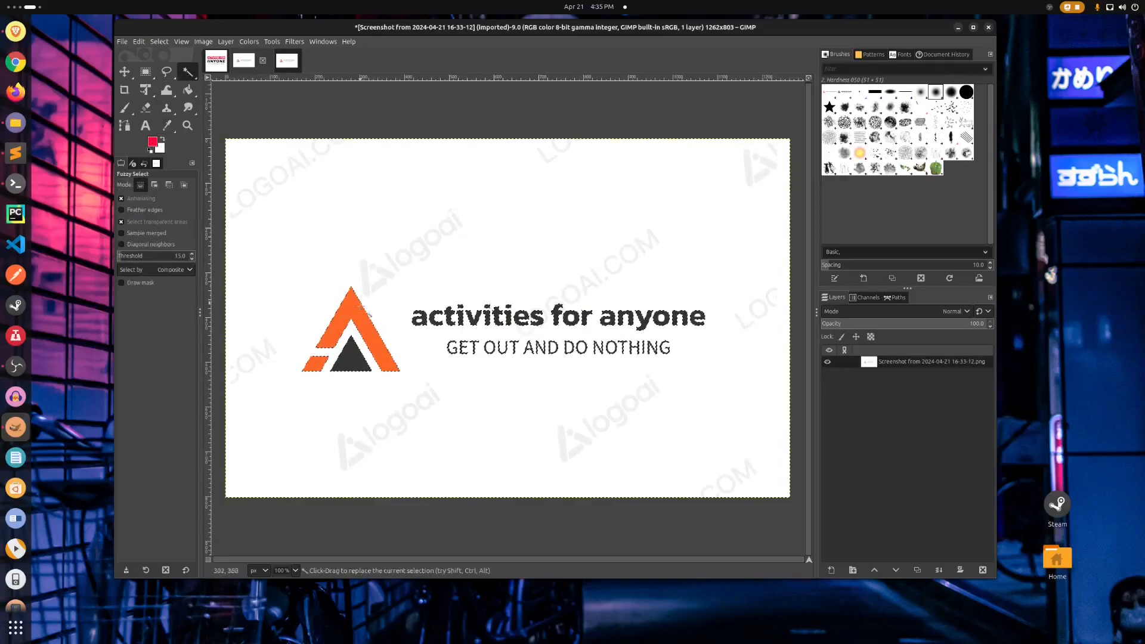
pyautogui.press('shift')
pyautogui.click(122, 111)
pyautogui.moveTo(350, 294)
pyautogui.mouseDown()
pyautogui.moveTo(290, 391)
pyautogui.moveTo(395, 299)
pyautogui.moveTo(355, 273)
pyautogui.moveTo(400, 285)
pyautogui.moveTo(402, 321)
pyautogui.moveTo(304, 368)
pyautogui.moveTo(350, 349)
pyautogui.mouseUp()
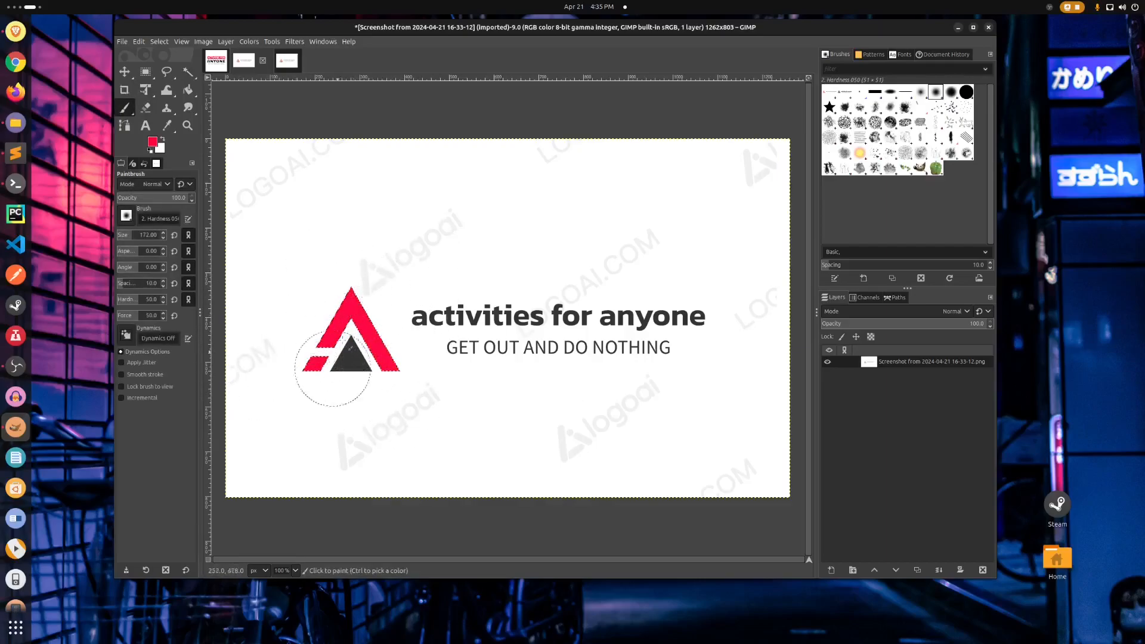
pyautogui.rightClick(386, 228)
pyautogui.moveTo(425, 264)
pyautogui.click(522, 283)
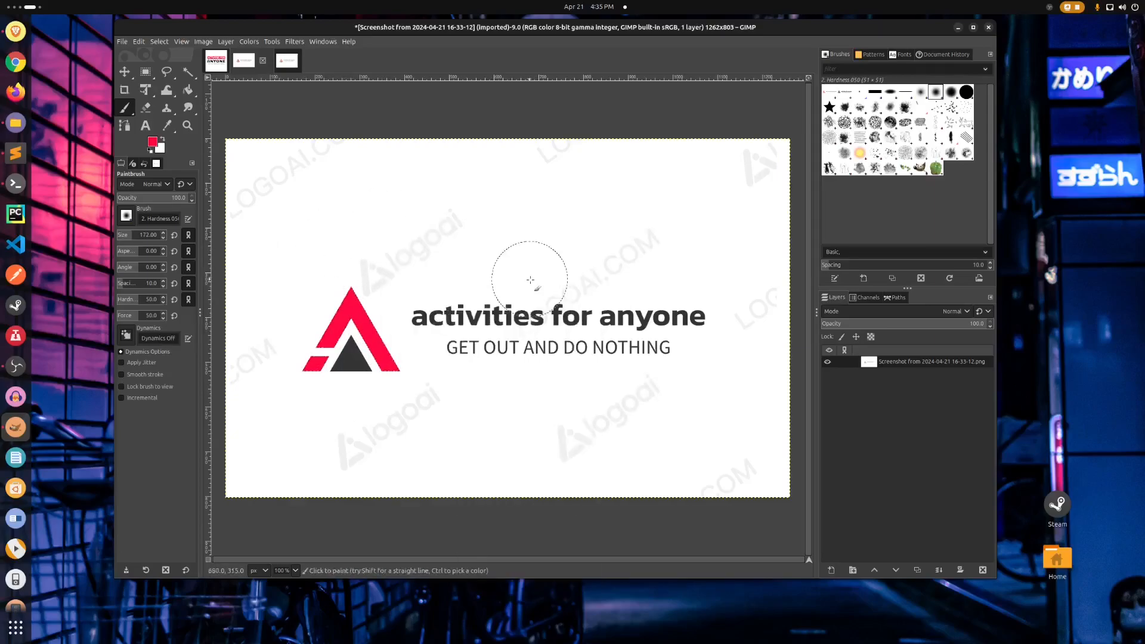
# Close the watermarked screenshot image and discard its changes
pyautogui.click(264, 62)
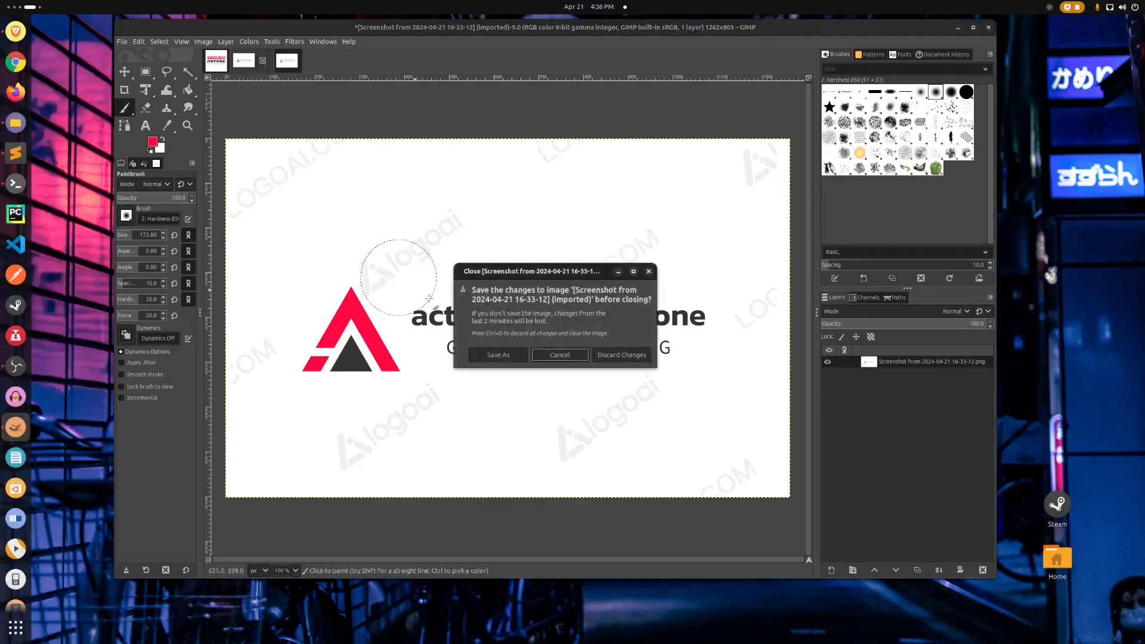
pyautogui.click(491, 354)
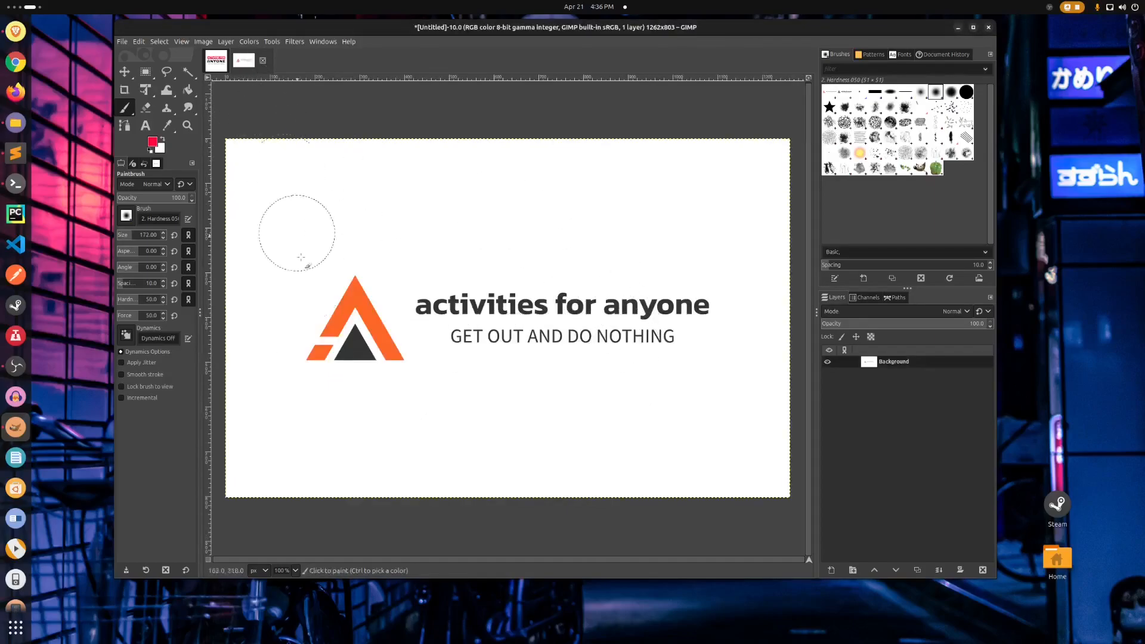
# Select both orange logo shapes in the watermark-free image with Fuzzy Select, paint them pink-red with the Paintbrush, and clear the selection
pyautogui.click(188, 72)
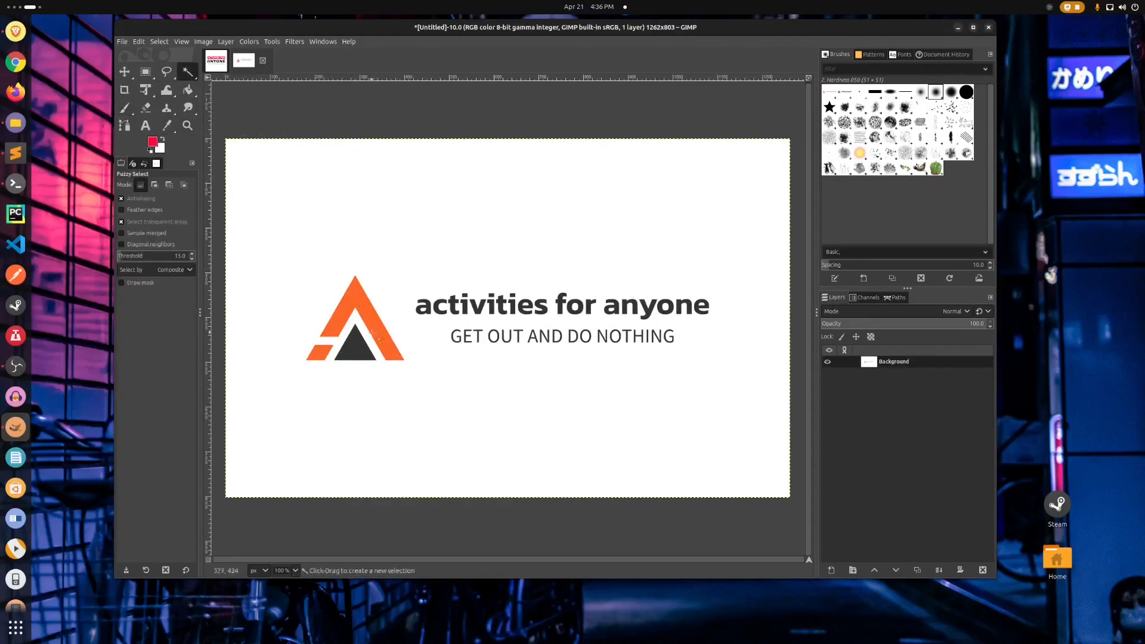
pyautogui.click(361, 296)
pyautogui.press('shift')
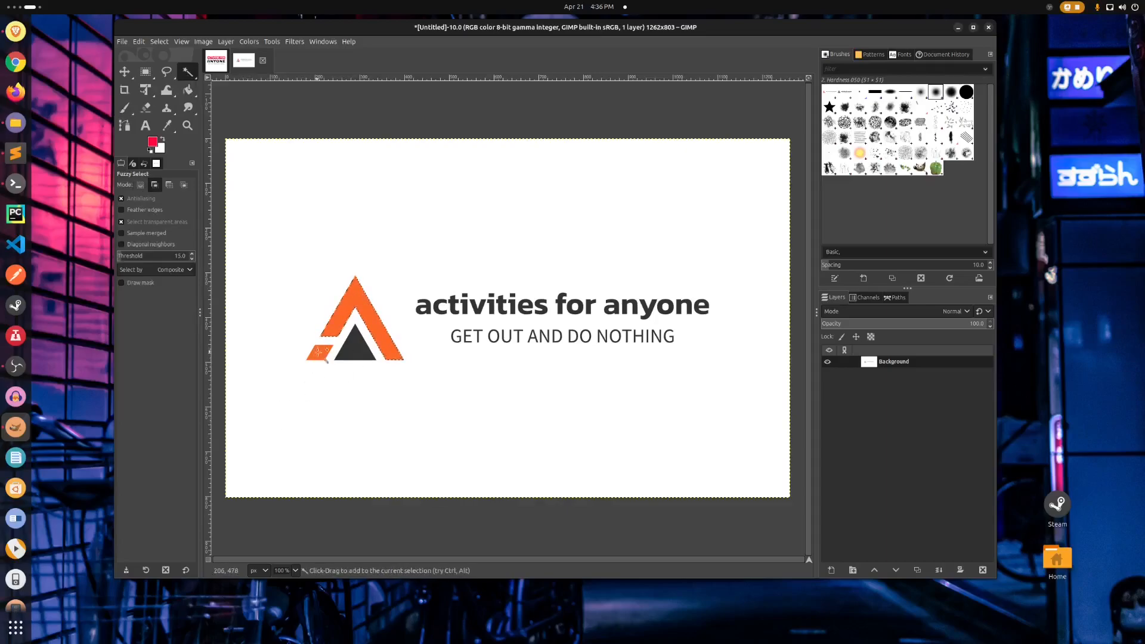
pyautogui.click(125, 108)
pyautogui.moveTo(367, 321)
pyautogui.mouseDown()
pyautogui.moveTo(330, 367)
pyautogui.moveTo(352, 344)
pyautogui.moveTo(321, 295)
pyautogui.moveTo(313, 393)
pyautogui.moveTo(371, 413)
pyautogui.moveTo(288, 361)
pyautogui.moveTo(366, 324)
pyautogui.mouseUp()
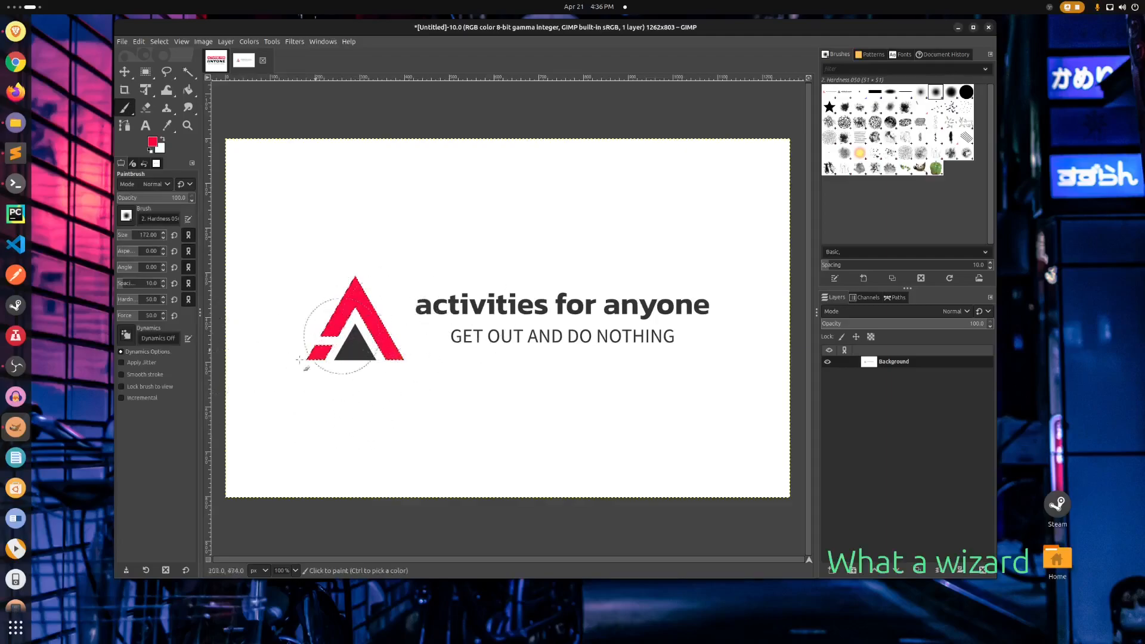
pyautogui.rightClick(425, 193)
pyautogui.moveTo(469, 231)
pyautogui.click(530, 249)
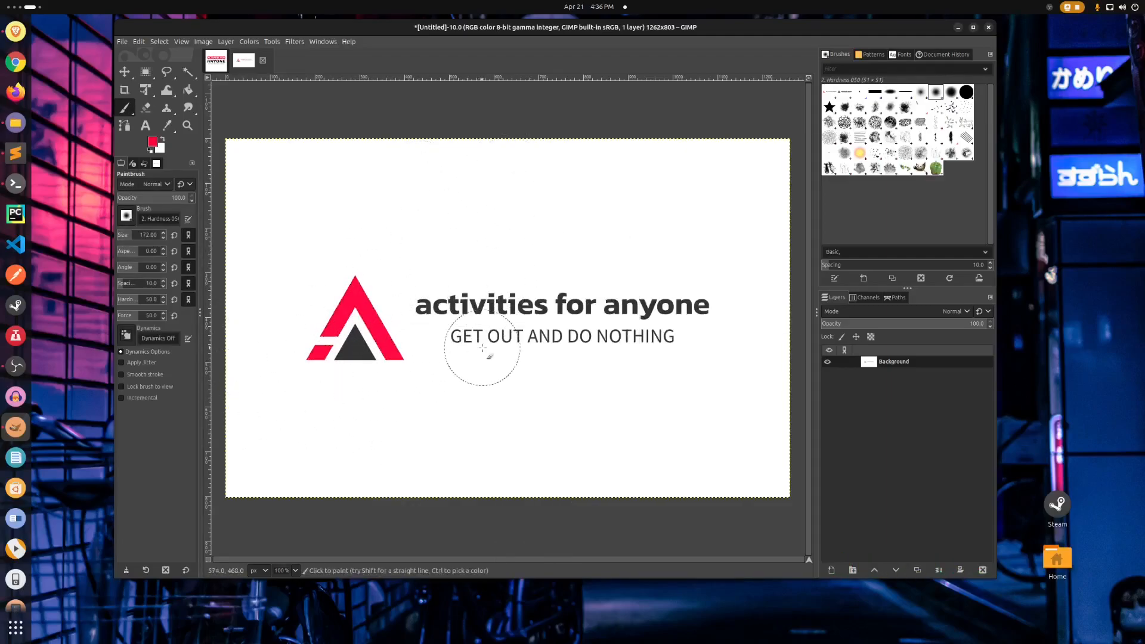
# Export the recoloured logo image as afa_3.png in the Pictures folder
pyautogui.click(122, 42)
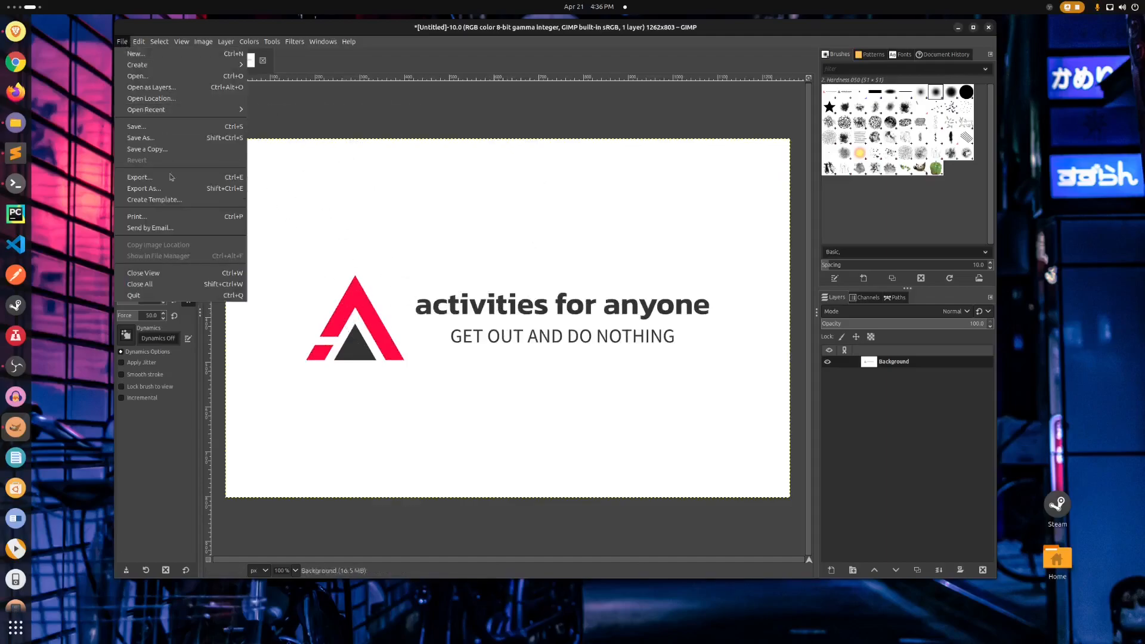
pyautogui.click(144, 189)
pyautogui.click(200, 82)
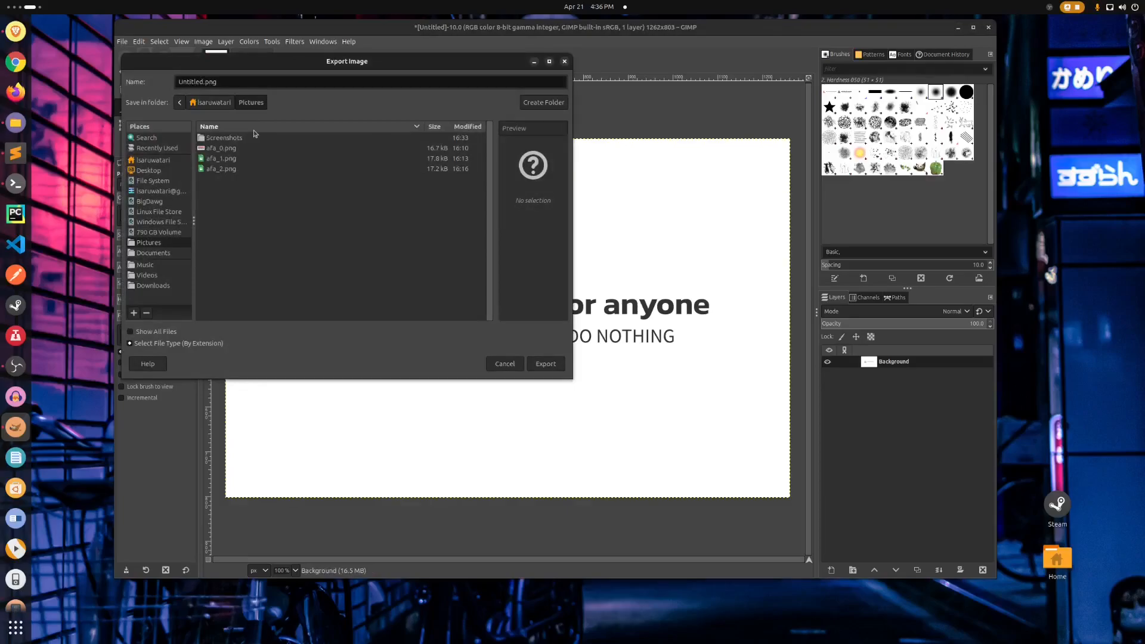
pyautogui.hotkey('shift', 'Home')
pyautogui.write('a')
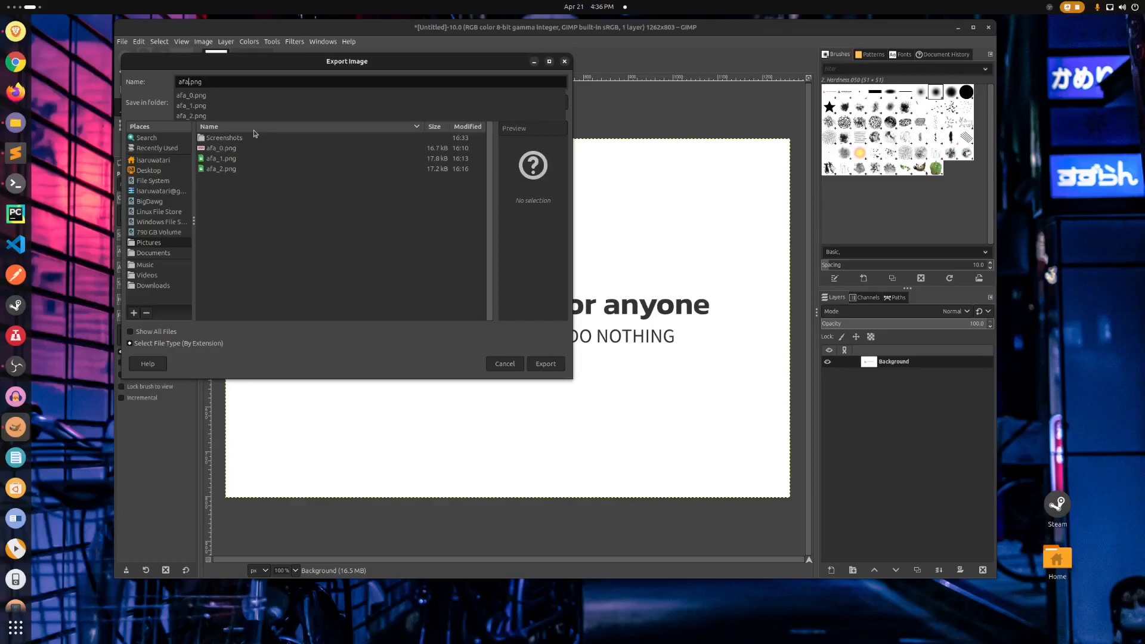
pyautogui.write('fa_3')
pyautogui.press('Return')
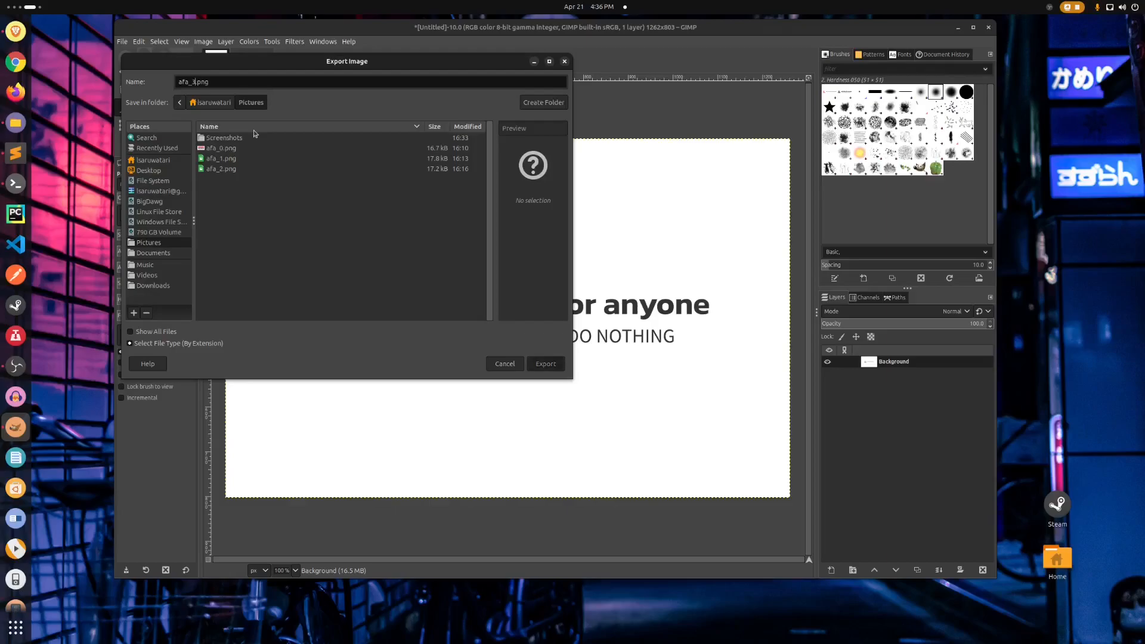
pyautogui.click(394, 315)
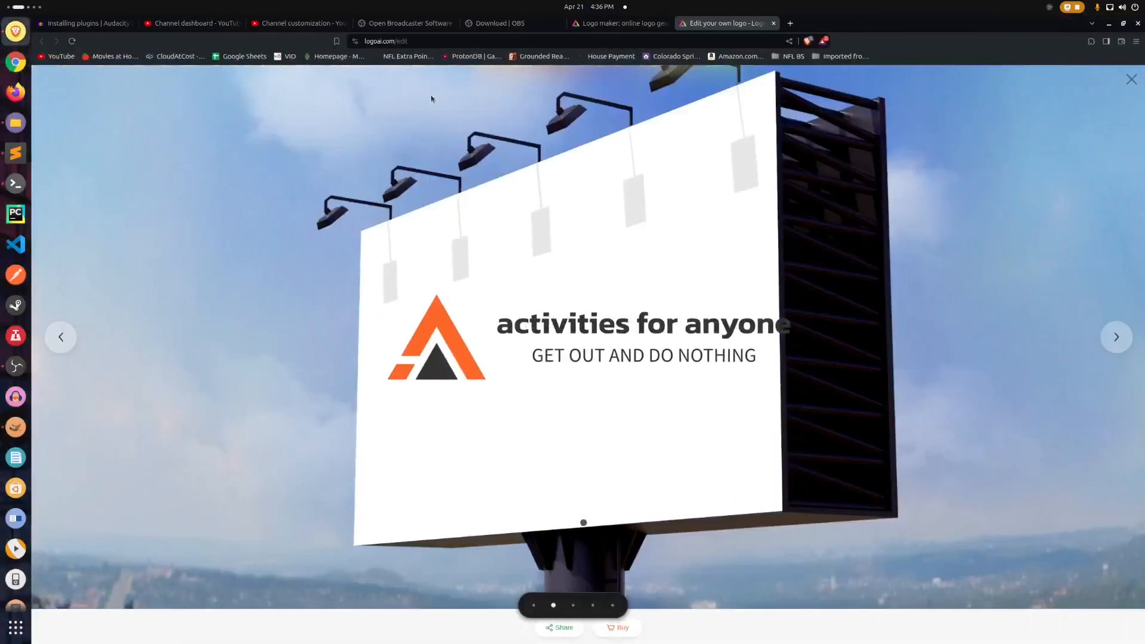
pyautogui.click(774, 23)
pyautogui.click(667, 24)
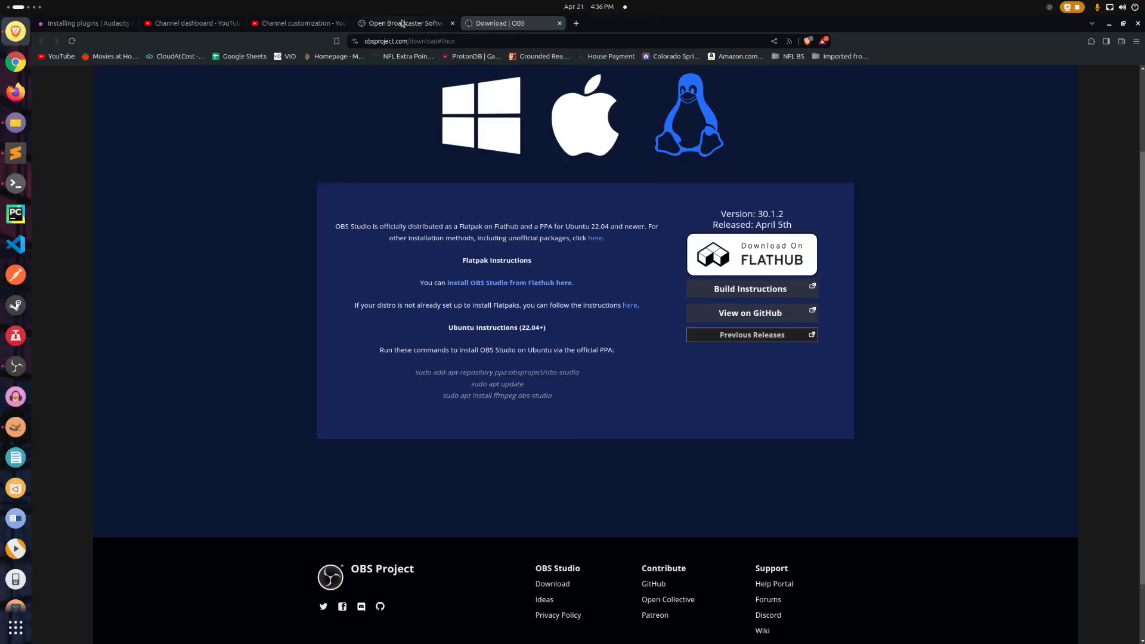
pyautogui.click(560, 25)
pyautogui.click(282, 26)
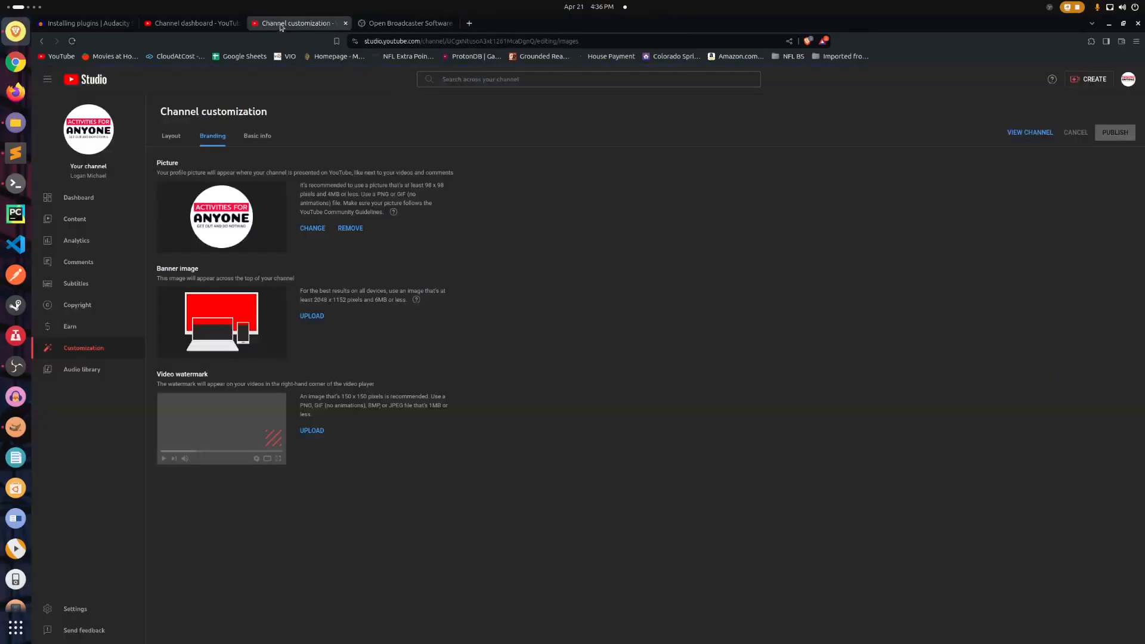
# Try afa_3.png as the channel's profile picture, shift the crop area over the logo text, and cancel the picture change
pyautogui.click(314, 230)
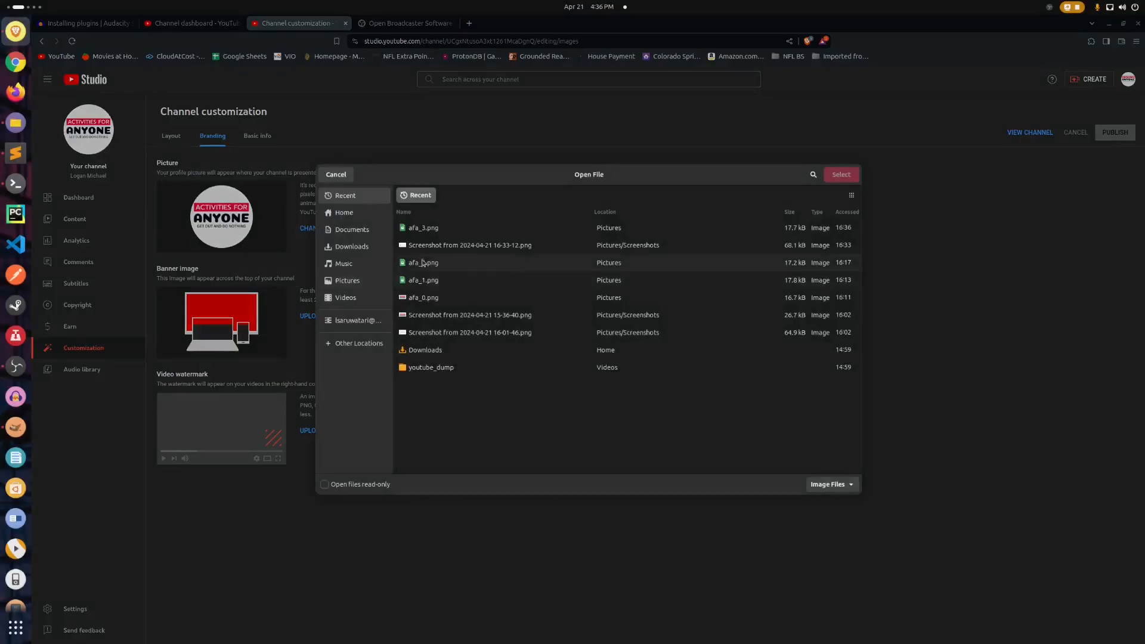
pyautogui.click(486, 228)
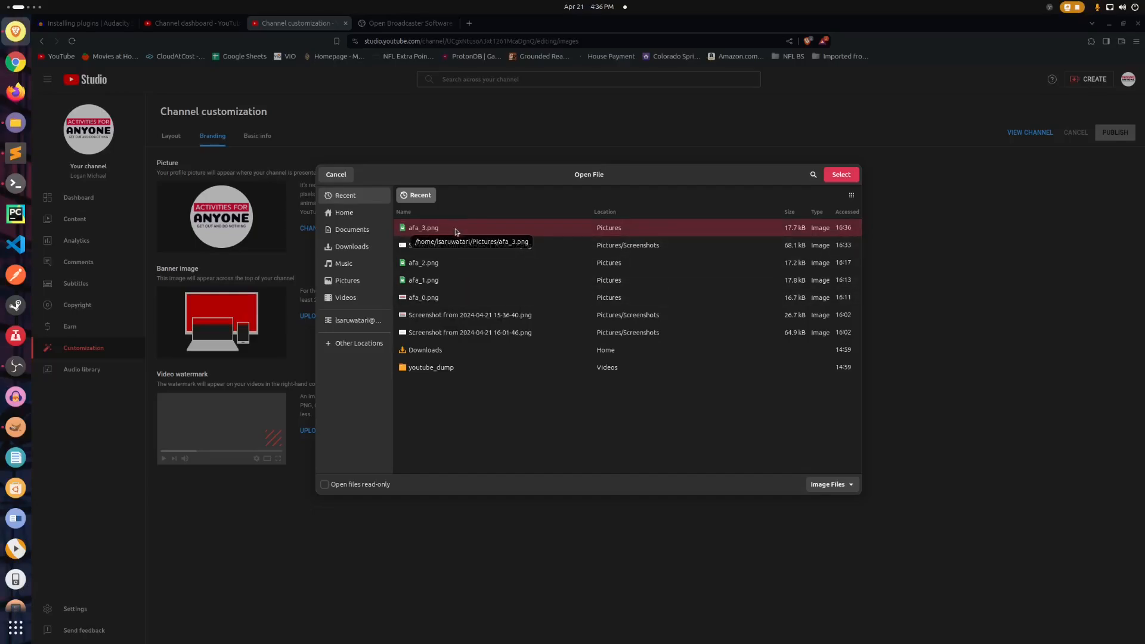
pyautogui.doubleClick(457, 230)
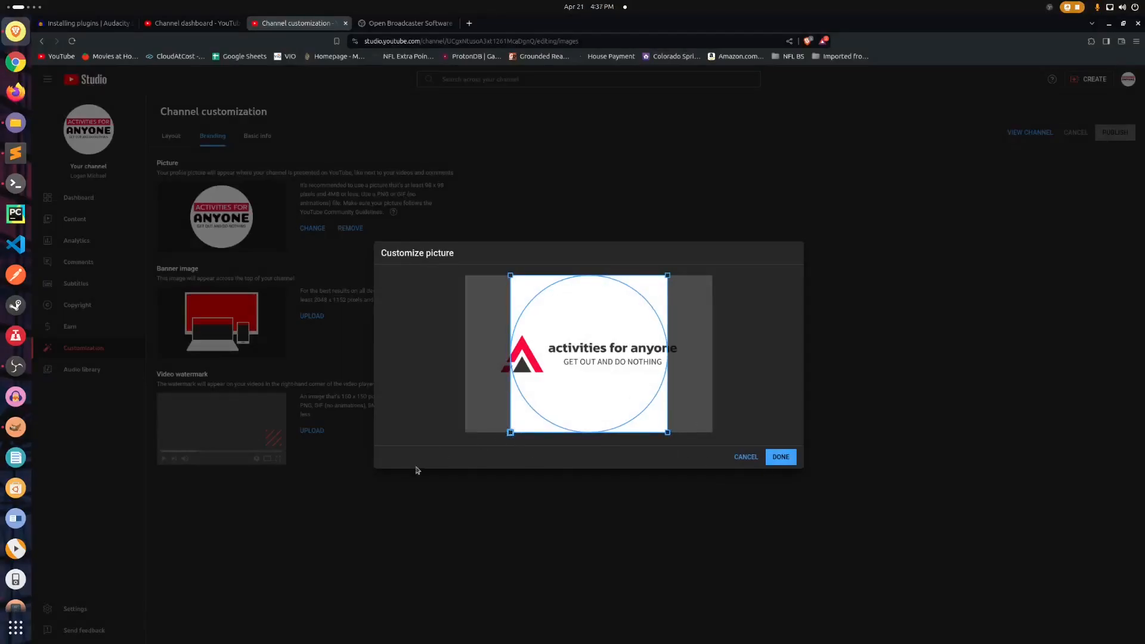
pyautogui.moveTo(612, 348); pyautogui.dragTo(703, 395)
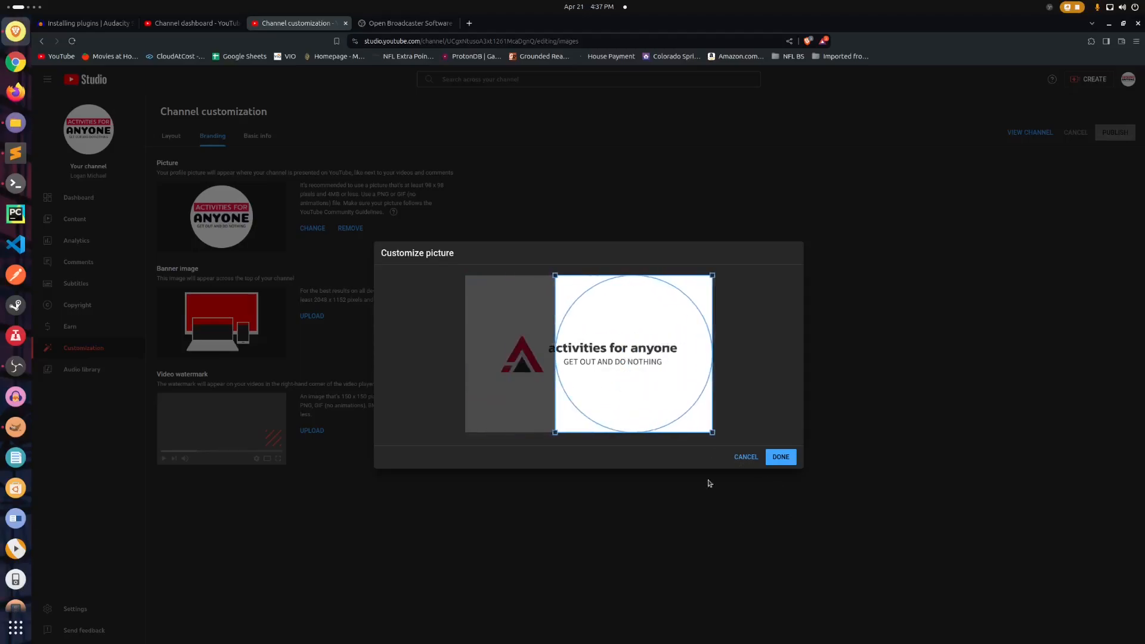
pyautogui.click(744, 458)
# Switch back to GIMP and resize the afa_3 image's canvas to a square 1262 × 1262 px
pyautogui.hotkey('alt', 'Tab')
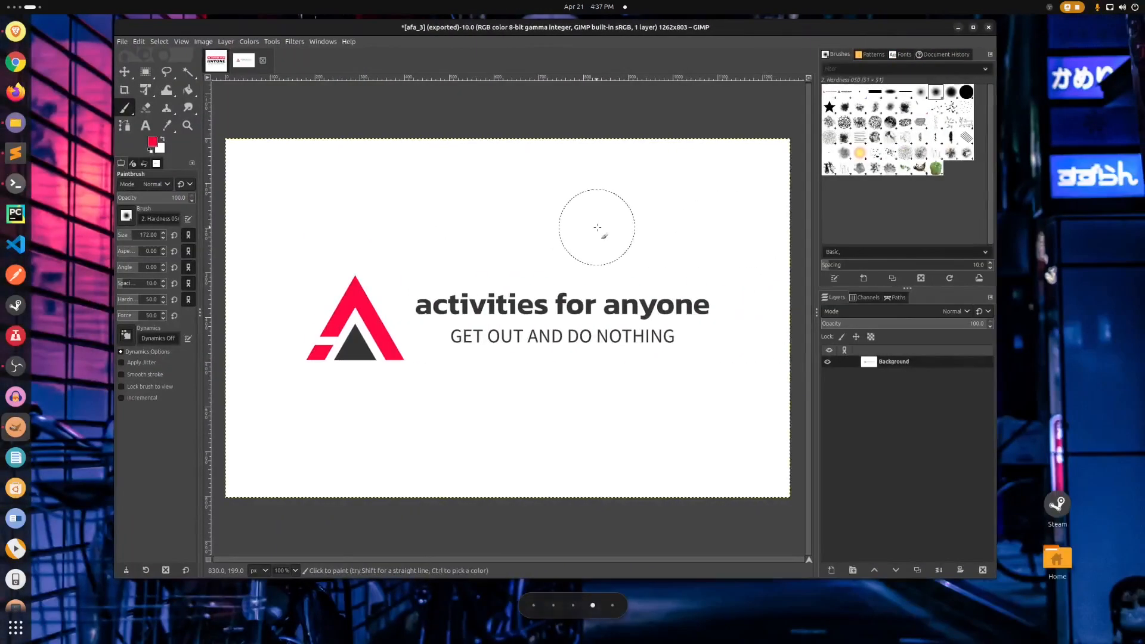
pyautogui.click(201, 42)
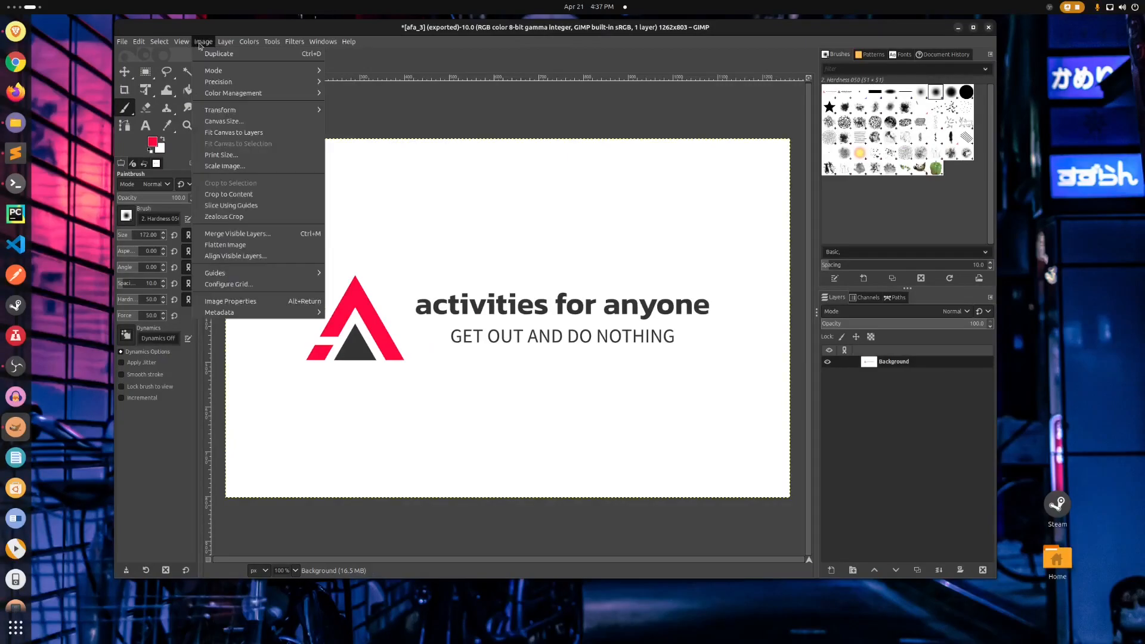
pyautogui.click(487, 210)
pyautogui.rightClick(486, 210)
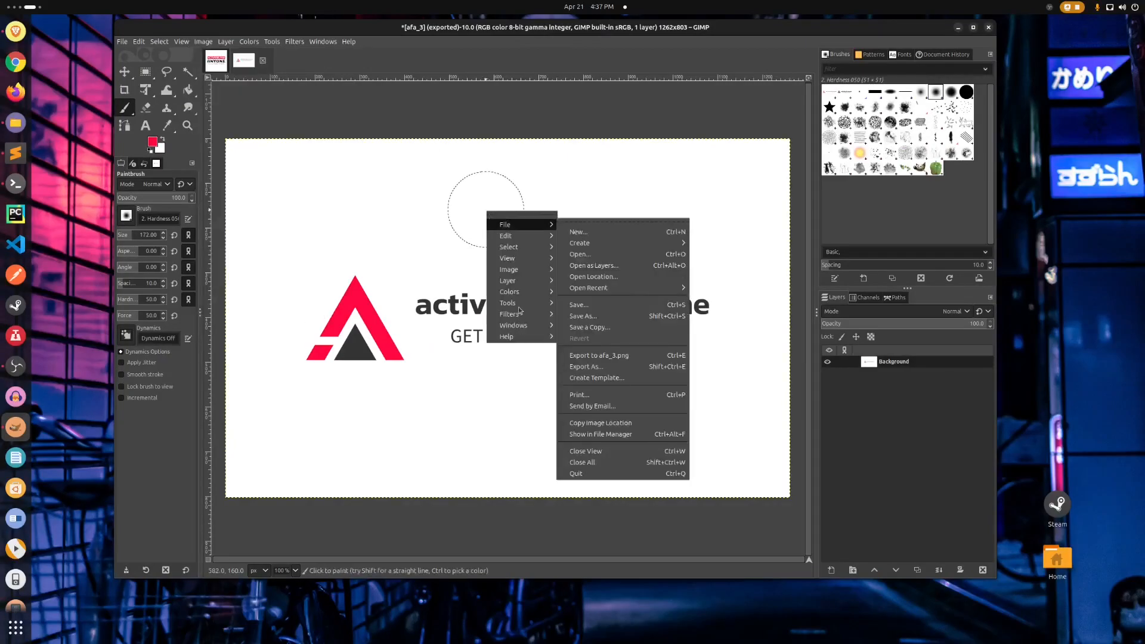
pyautogui.moveTo(530, 285)
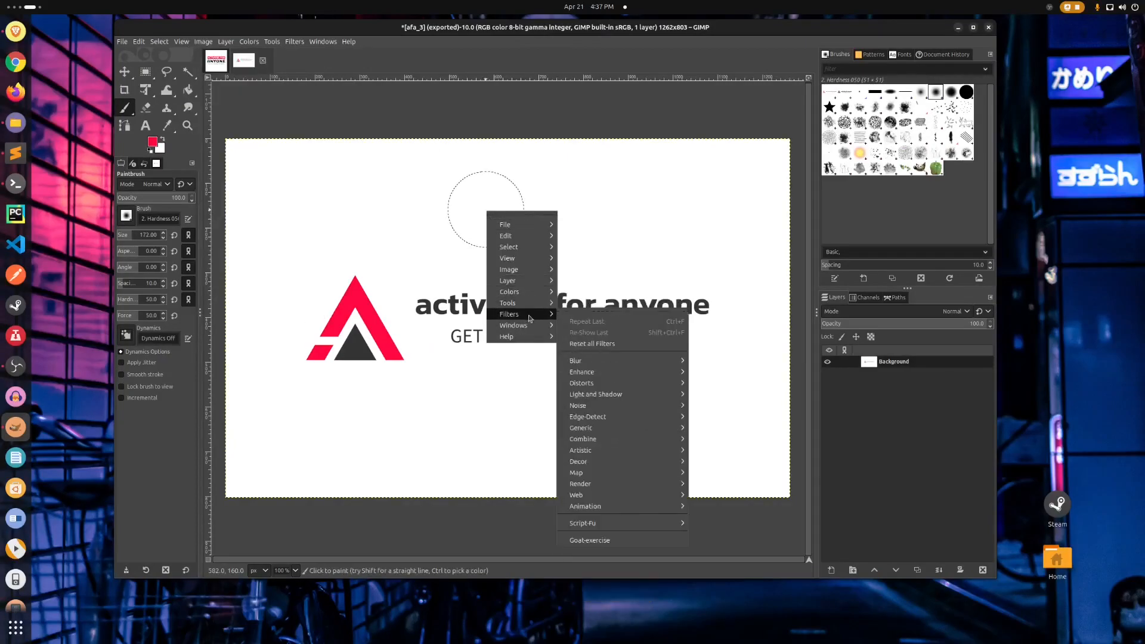
pyautogui.moveTo(535, 305)
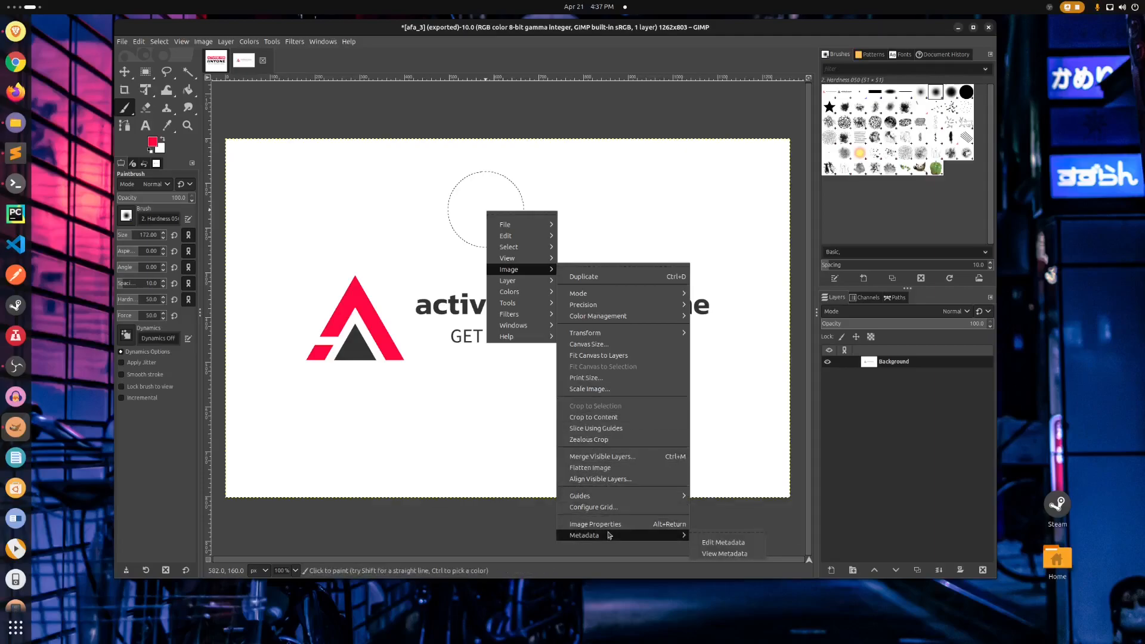
pyautogui.moveTo(507, 258)
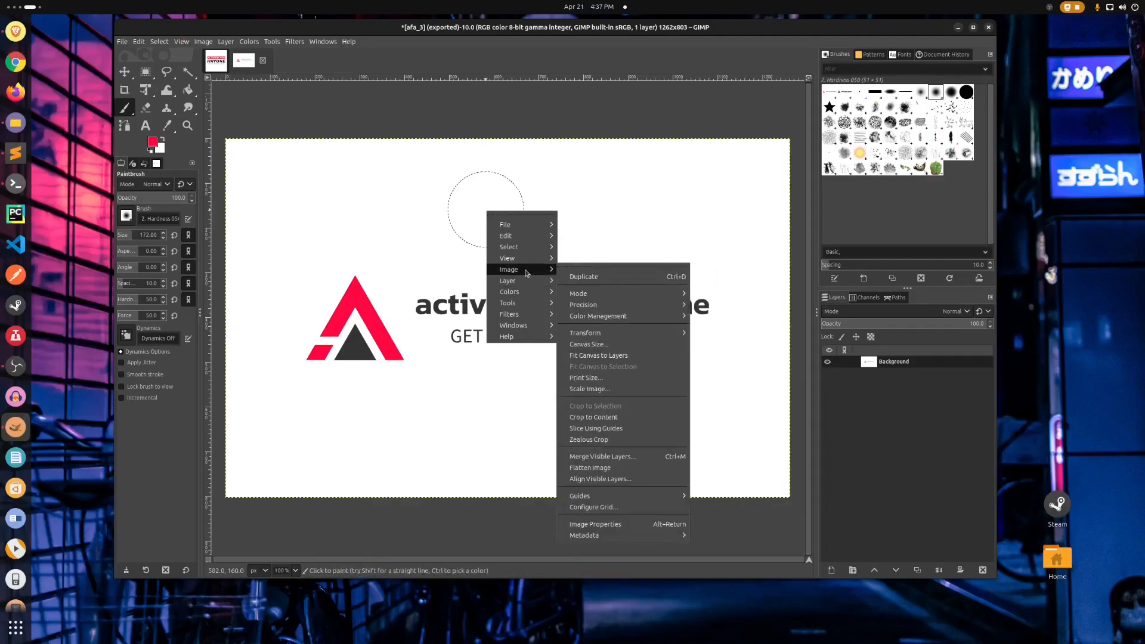
pyautogui.click(624, 344)
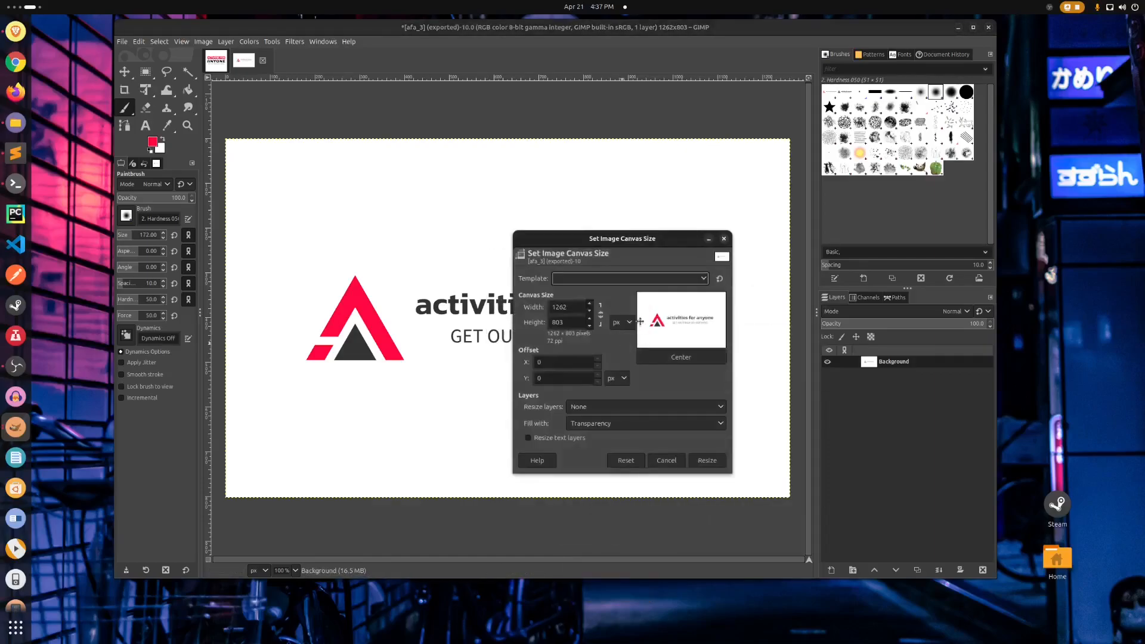
pyautogui.moveTo(590, 240); pyautogui.dragTo(572, 223)
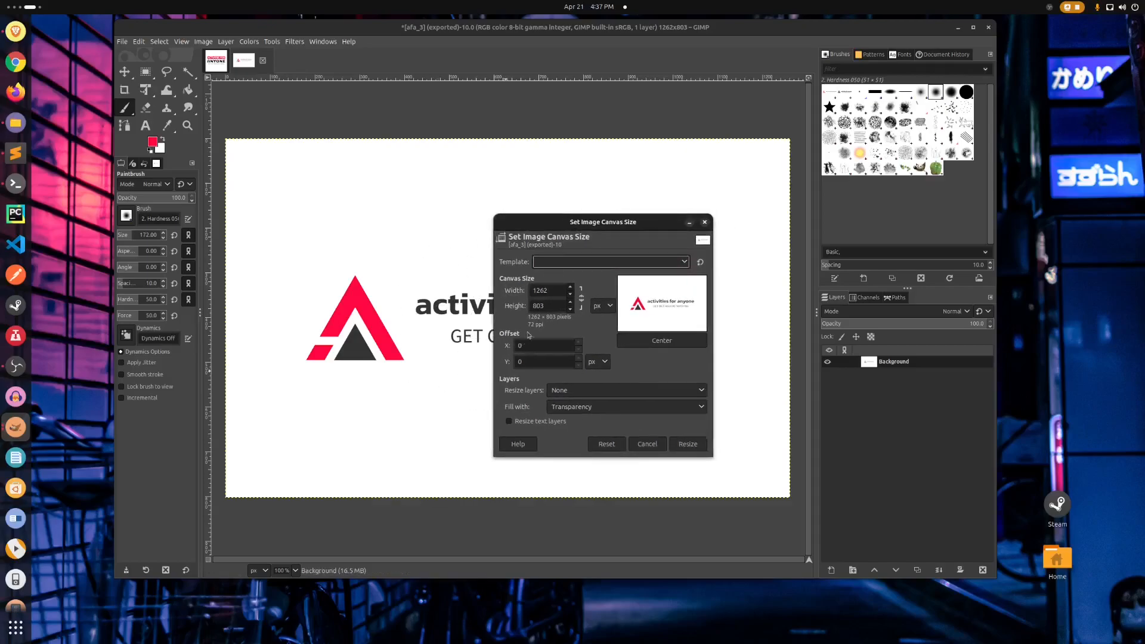
pyautogui.click(547, 307)
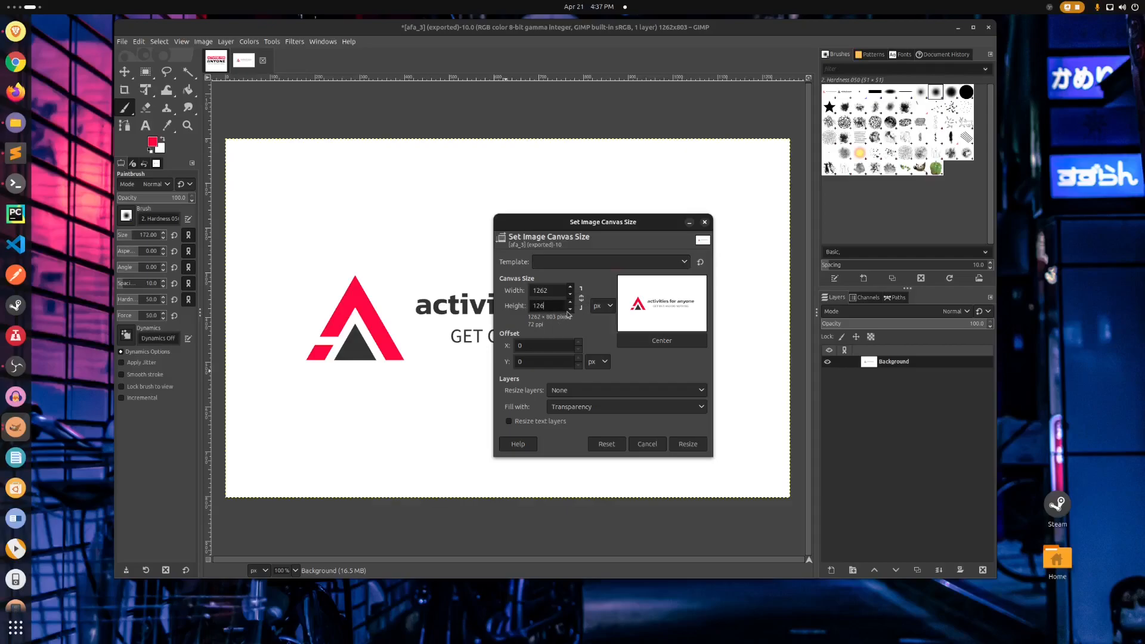
pyautogui.click(688, 455)
# Move the logo layer down from the canvas's upper edge towards the vertical middle of the square canvas
pyautogui.scroll(-2, 604, 280)
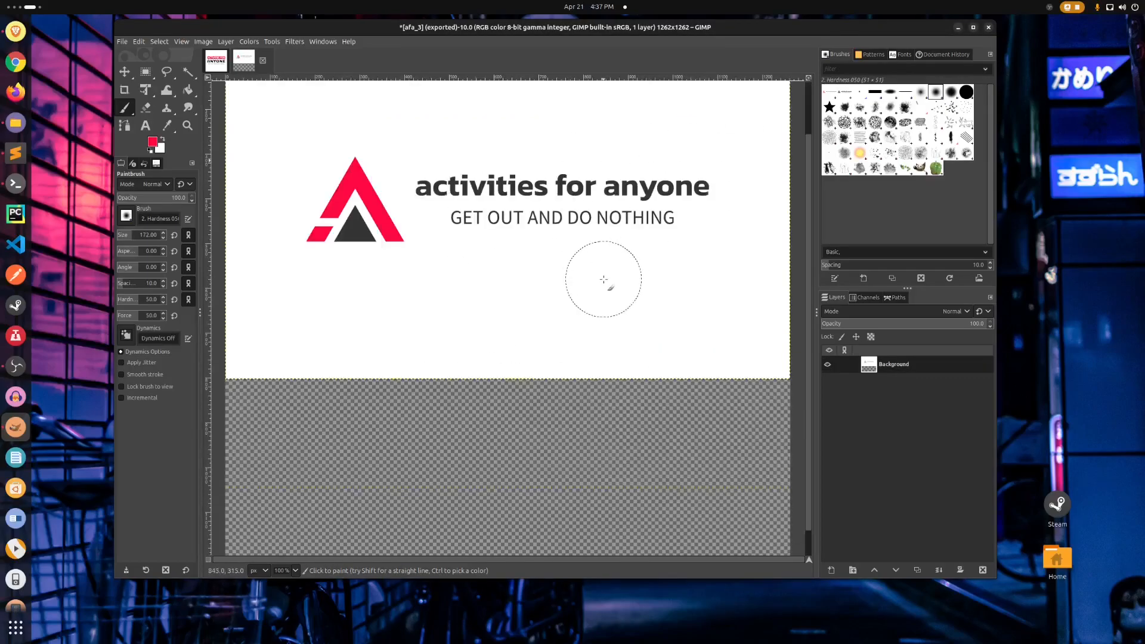
pyautogui.scroll(2, 604, 280)
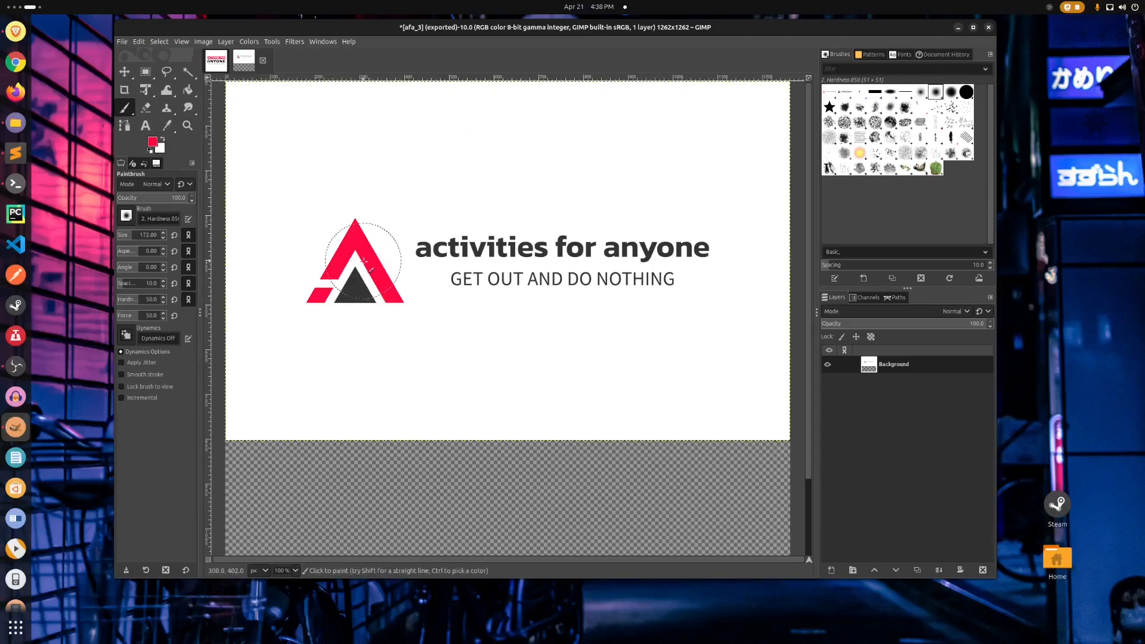
pyautogui.click(124, 72)
pyautogui.moveTo(512, 167); pyautogui.dragTo(513, 249)
pyautogui.hotkey('ctrl', 'z')
pyautogui.hotkey('ctrl', 'y')
pyautogui.scroll(-2, 553, 213)
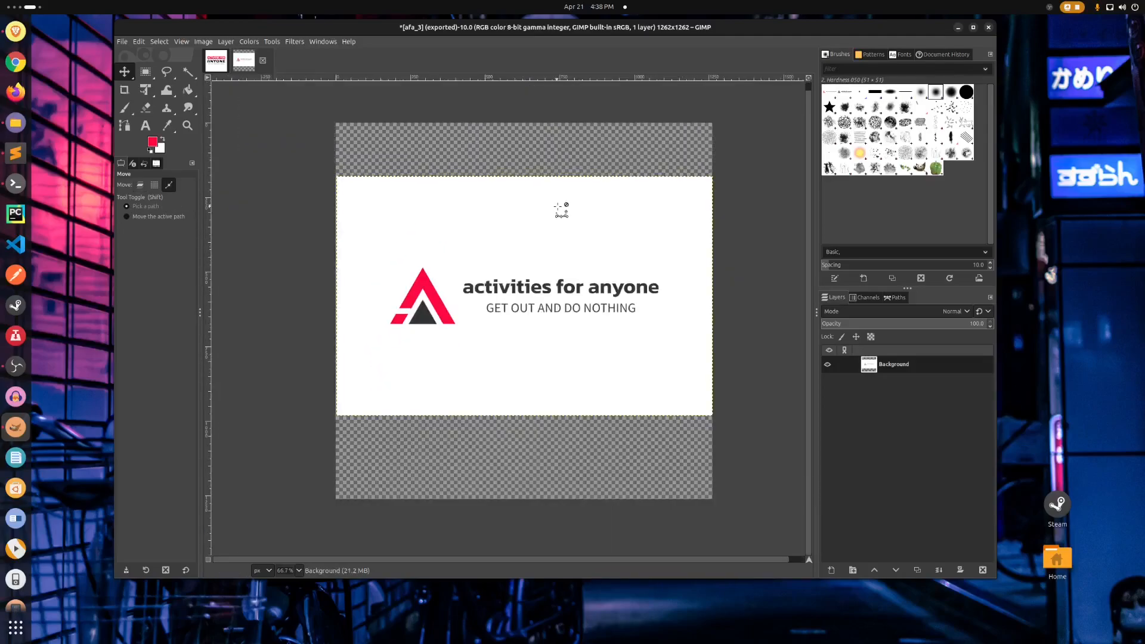
# Move the logo layer slightly down in the square canvas and flatten the image to fill the transparent bands with white
pyautogui.moveTo(517, 220); pyautogui.dragTo(520, 229)
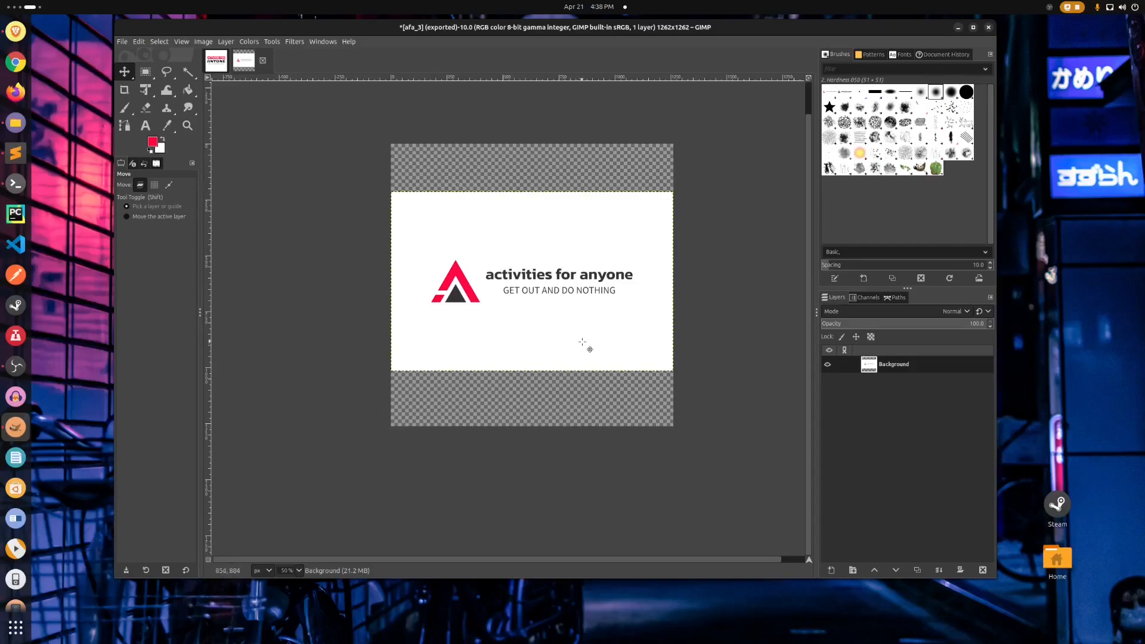
pyautogui.rightClick(464, 166)
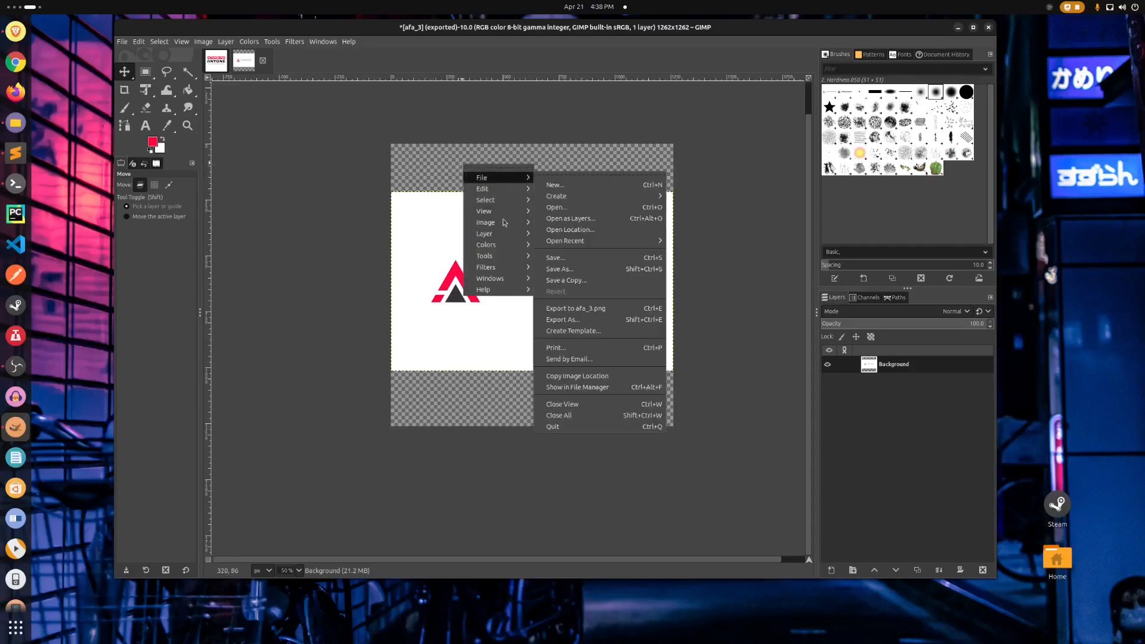
pyautogui.moveTo(503, 222)
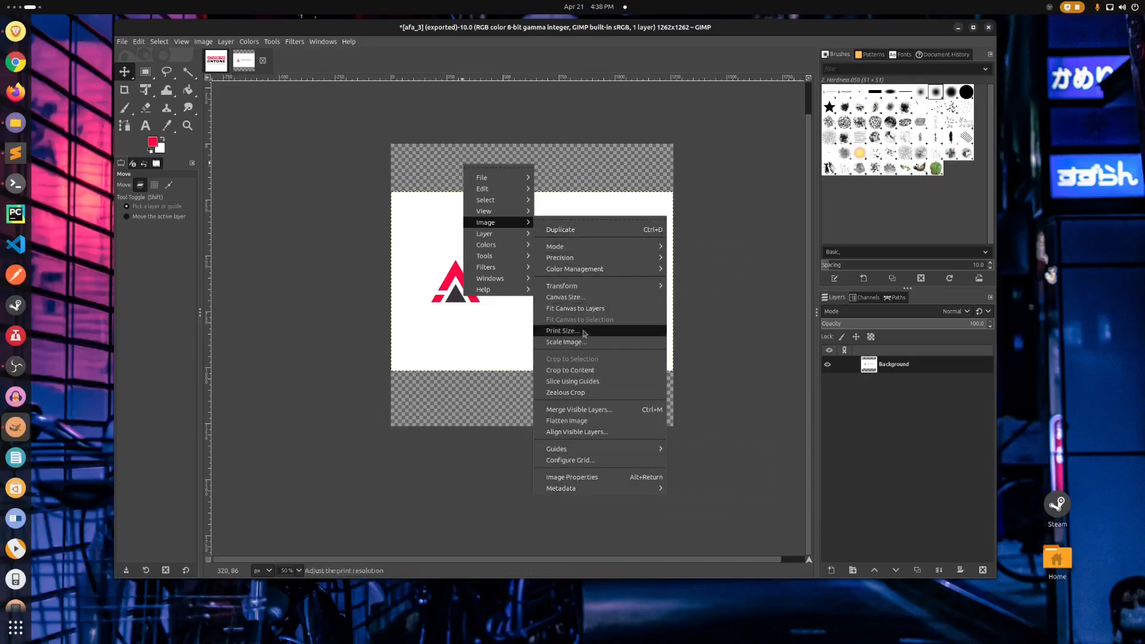
pyautogui.click(581, 421)
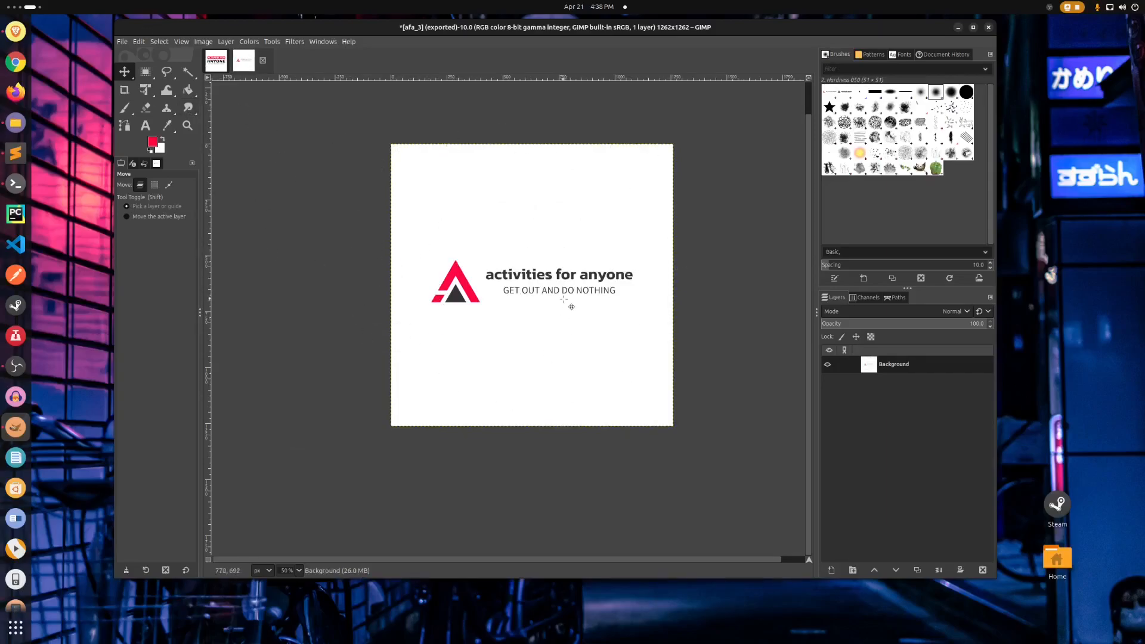
# Export the square logo image as afa_4.png in the Pictures folder with the default PNG options
pyautogui.click(122, 41)
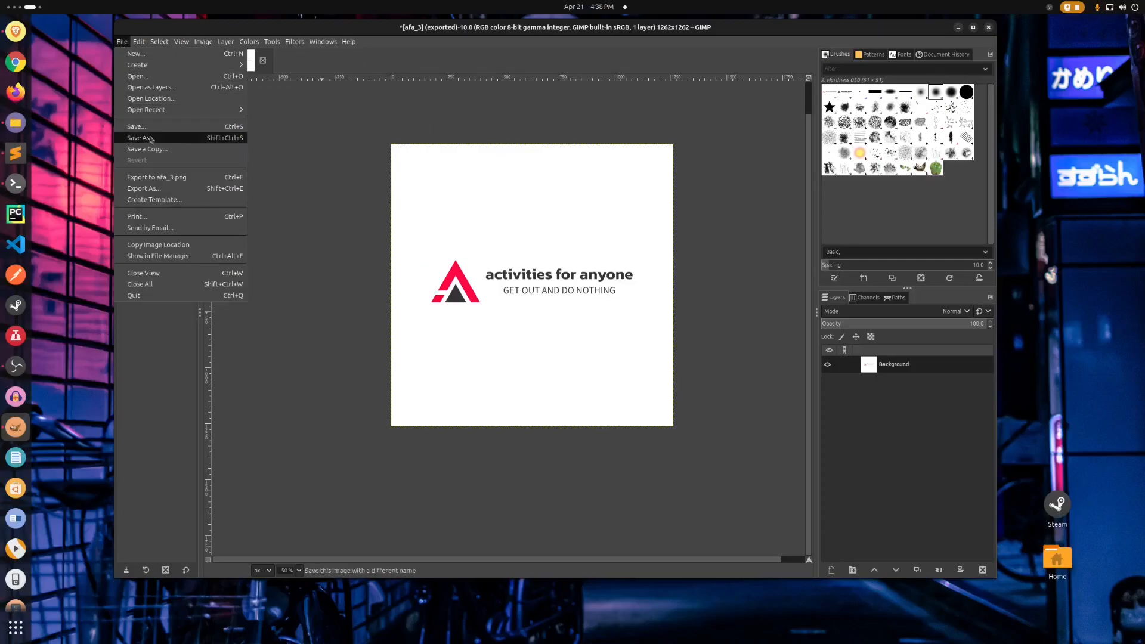
pyautogui.click(154, 190)
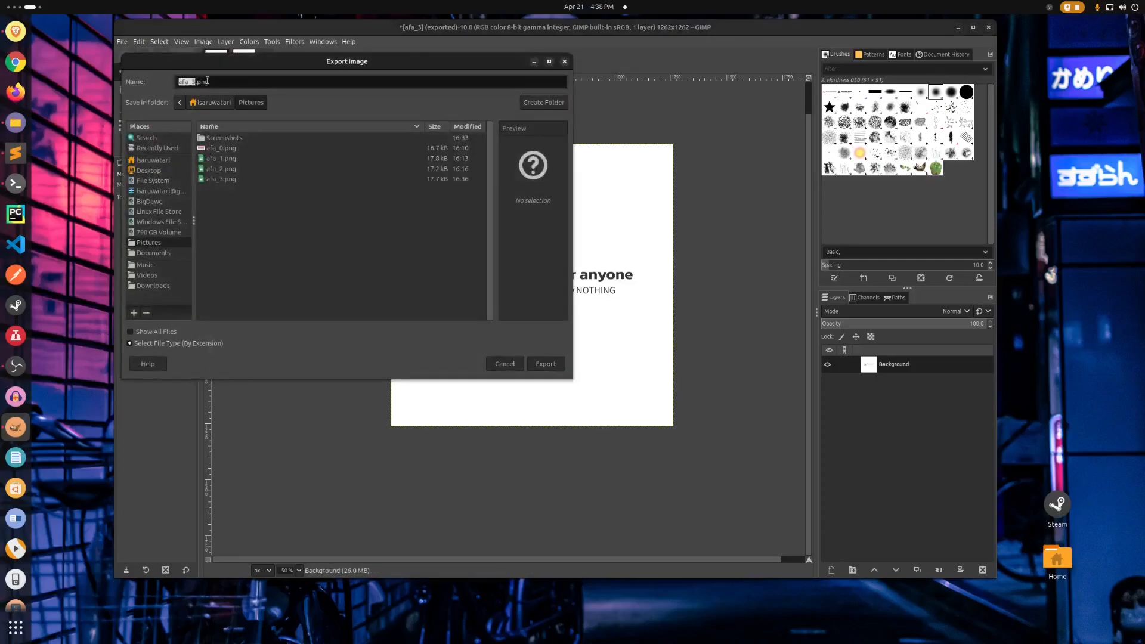
pyautogui.write('4')
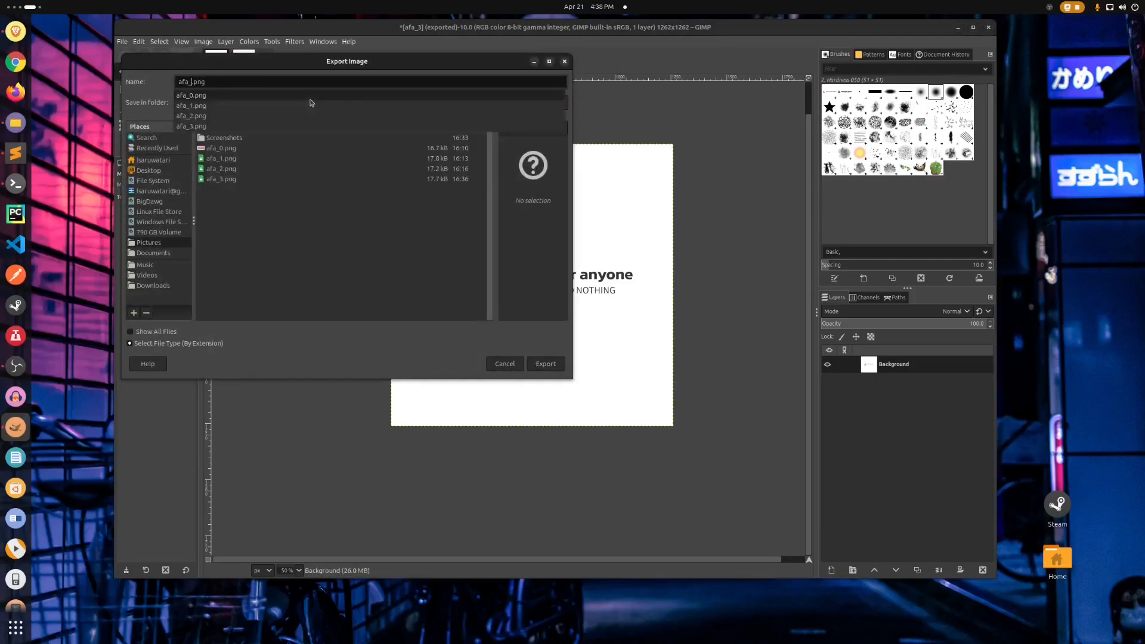
pyautogui.press('Return')
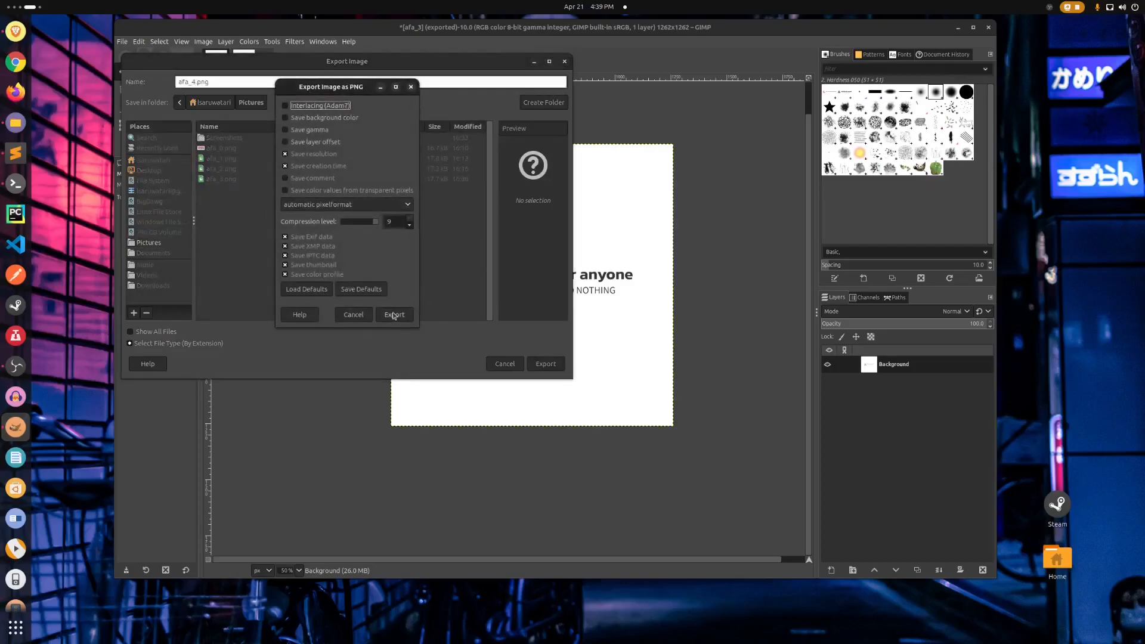
pyautogui.click(394, 315)
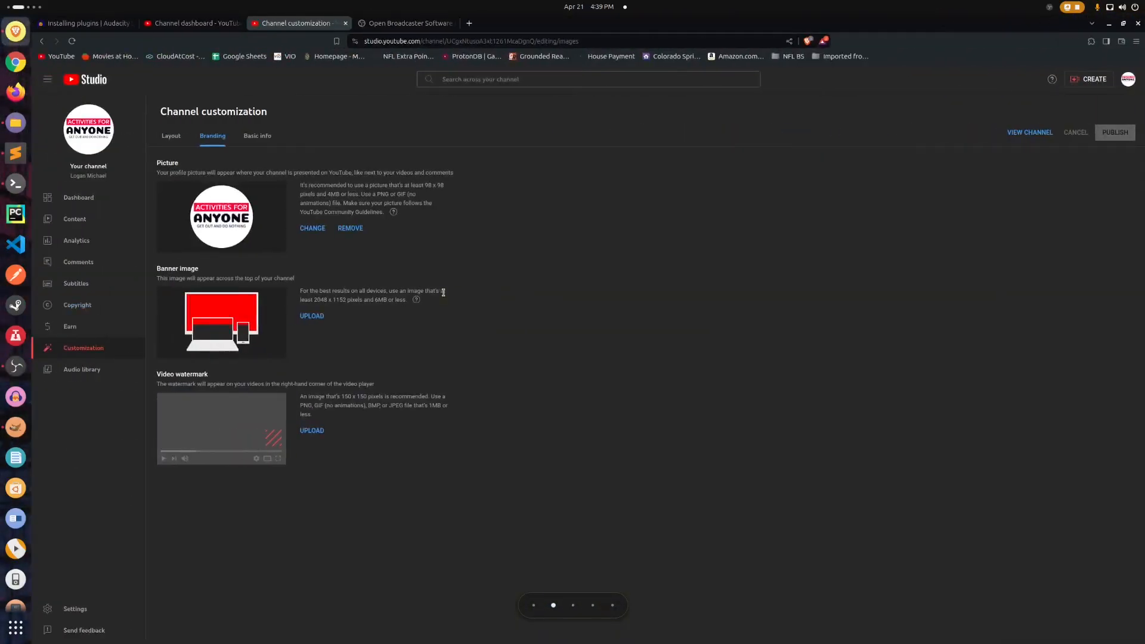
# Switch to the browser and try afa_4.png from Pictures as the channel's new profile picture
pyautogui.click(313, 228)
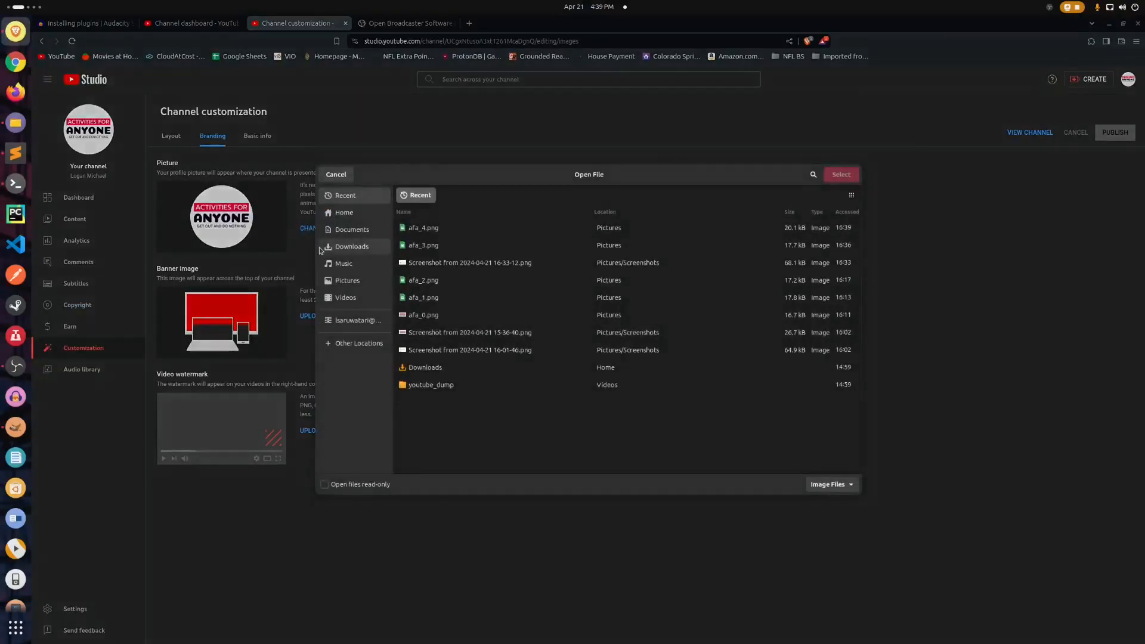
pyautogui.click(428, 229)
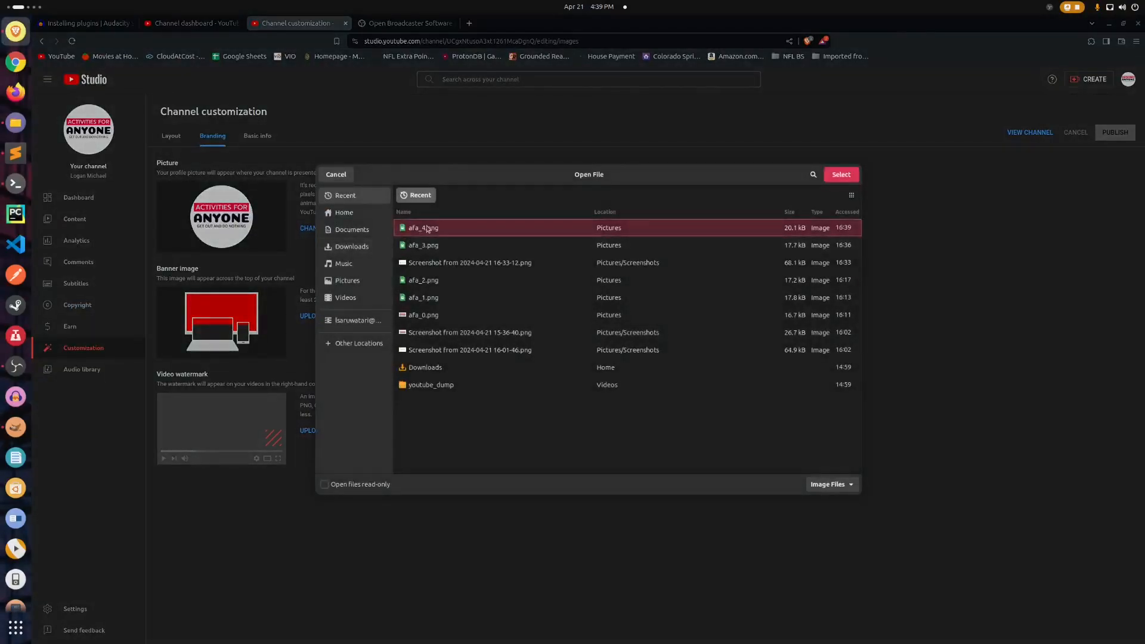
pyautogui.click(851, 171)
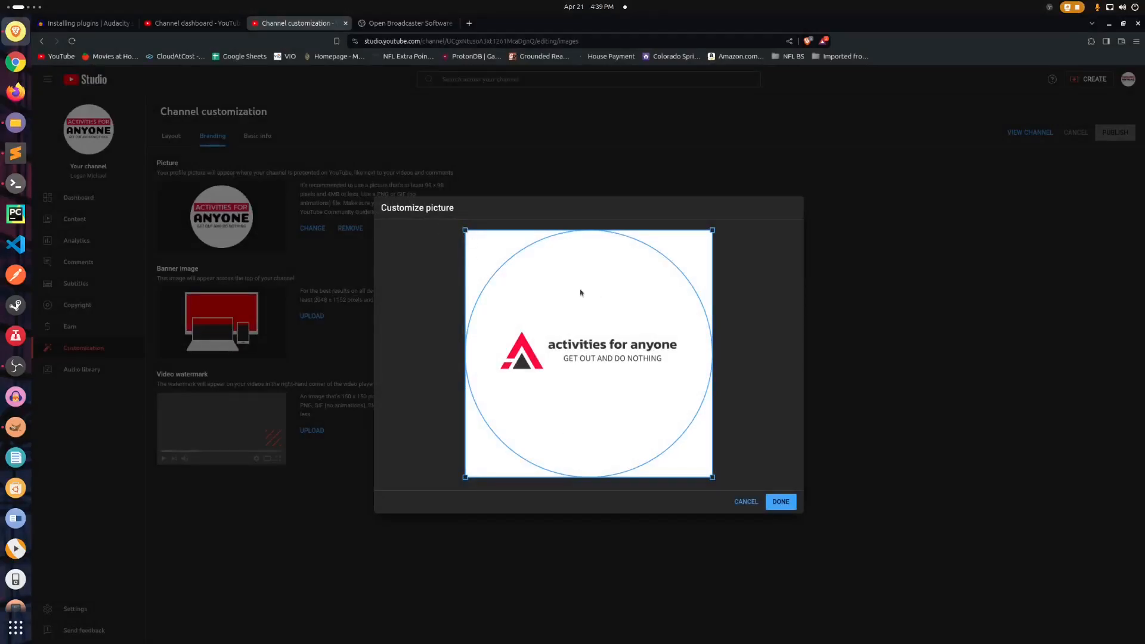
# Try to shrink and centre the profile picture's crop area closely around the logo and its text, and accept the crop
pyautogui.moveTo(710, 234); pyautogui.dragTo(692, 261)
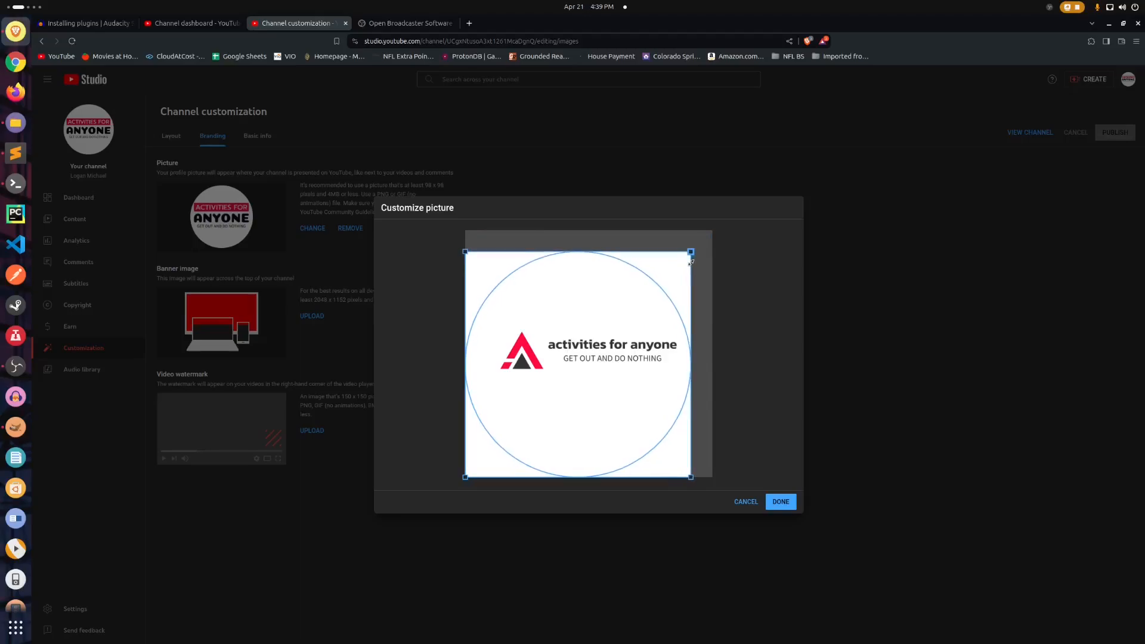
pyautogui.moveTo(483, 259); pyautogui.dragTo(527, 278)
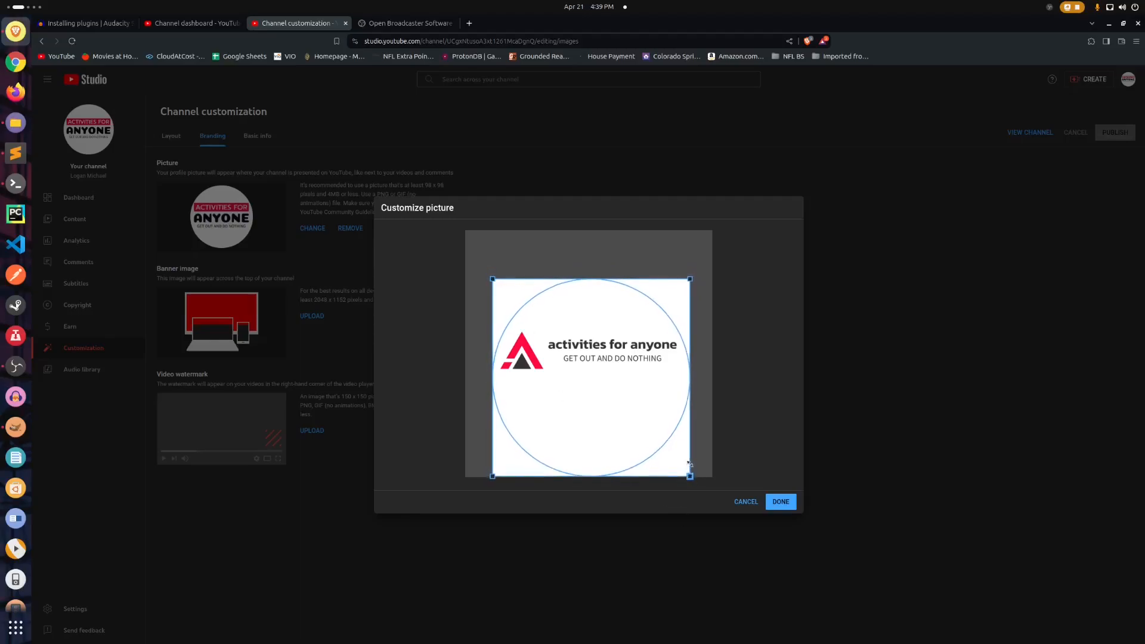
pyautogui.moveTo(614, 439); pyautogui.dragTo(613, 412)
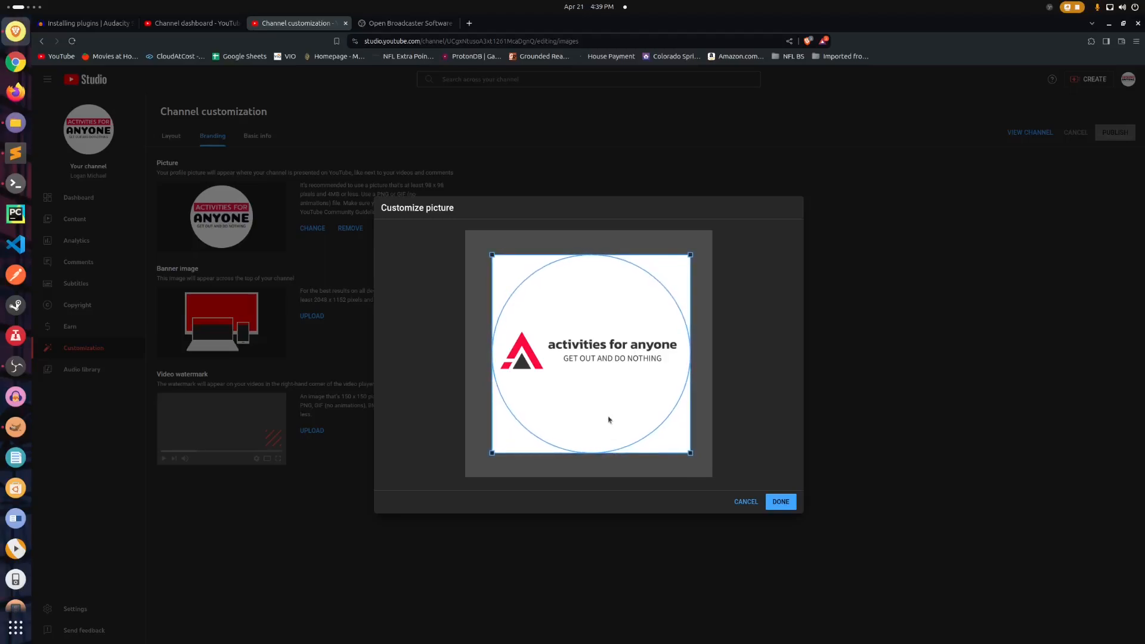
pyautogui.moveTo(689, 457); pyautogui.dragTo(682, 431)
pyautogui.moveTo(555, 323); pyautogui.dragTo(555, 325)
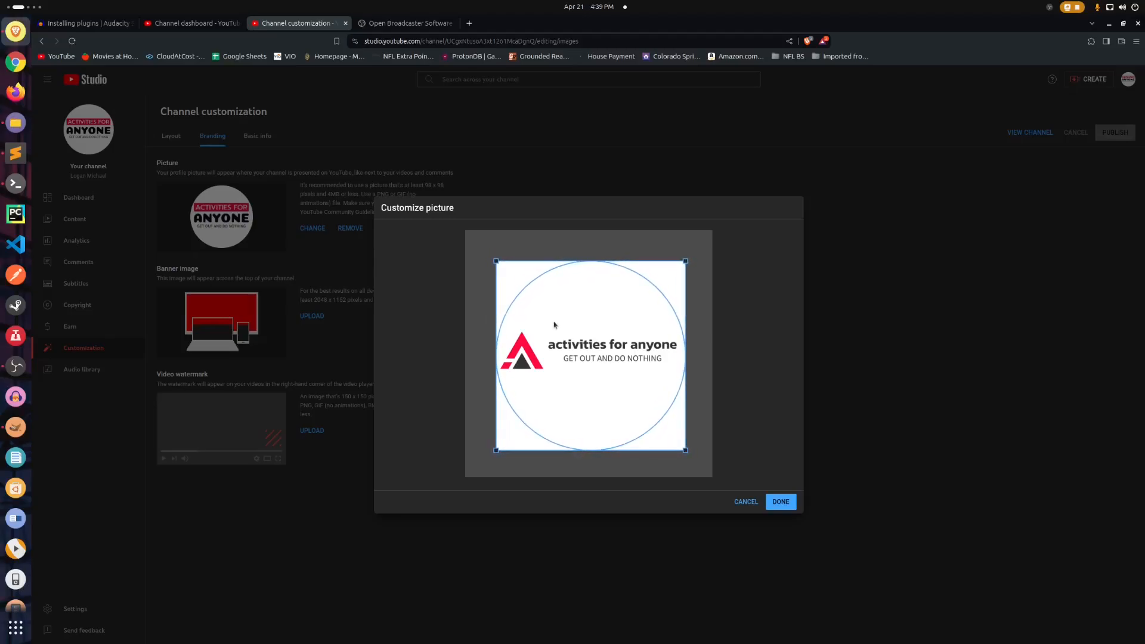
pyautogui.click(782, 502)
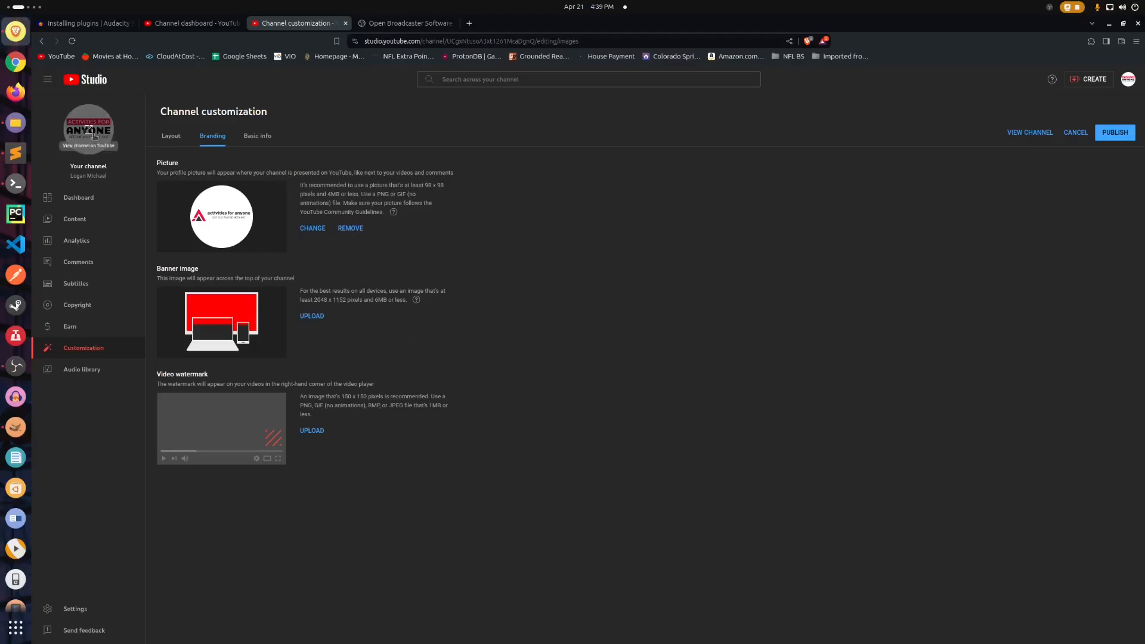
# Try to leave for the channel dashboard, stay on the branding page instead, and discard the unpublished profile picture change
pyautogui.click(76, 201)
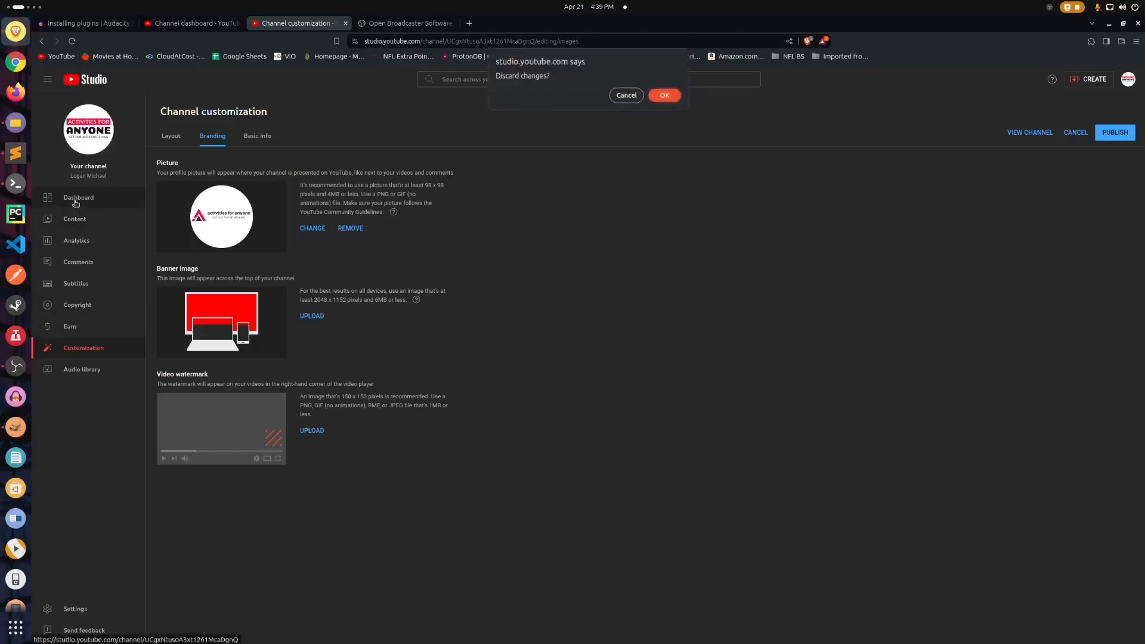
pyautogui.click(627, 95)
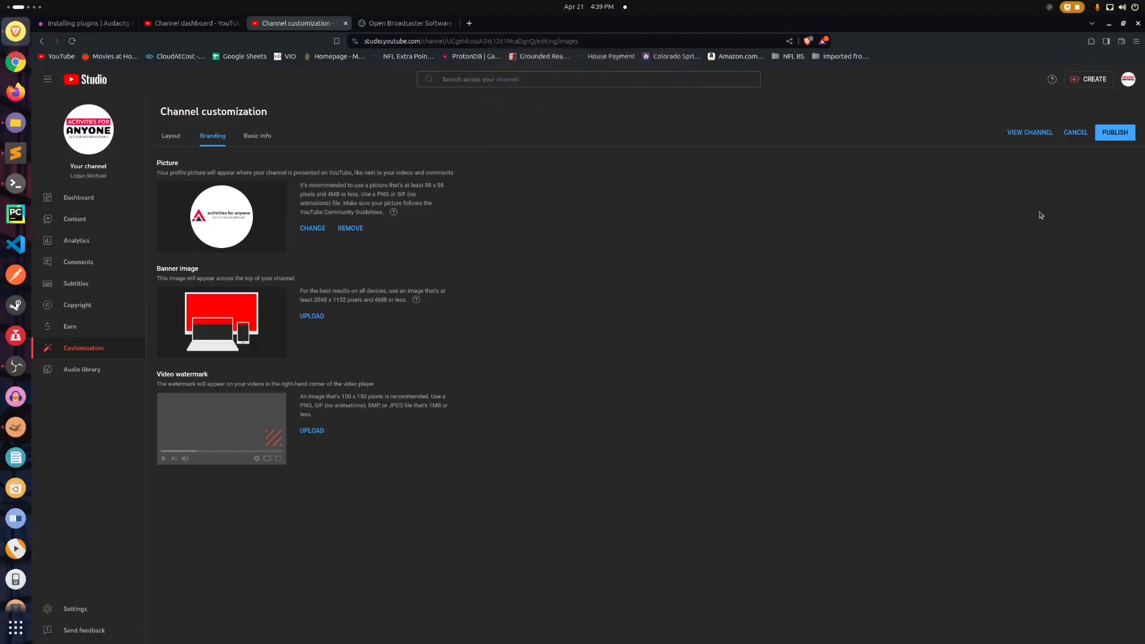
pyautogui.click(1077, 133)
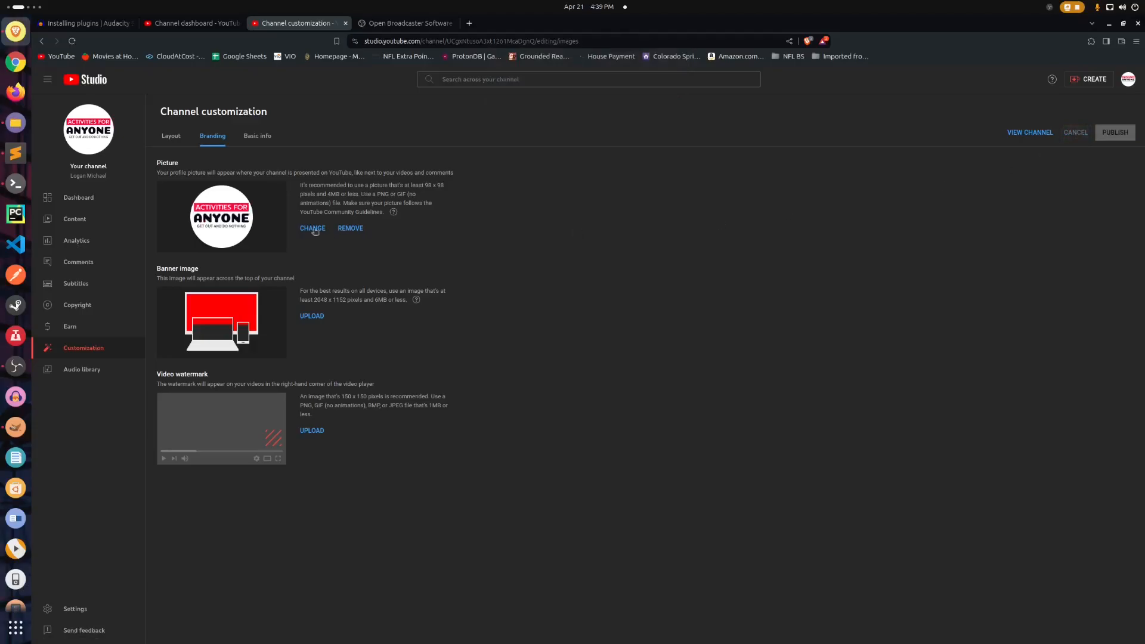